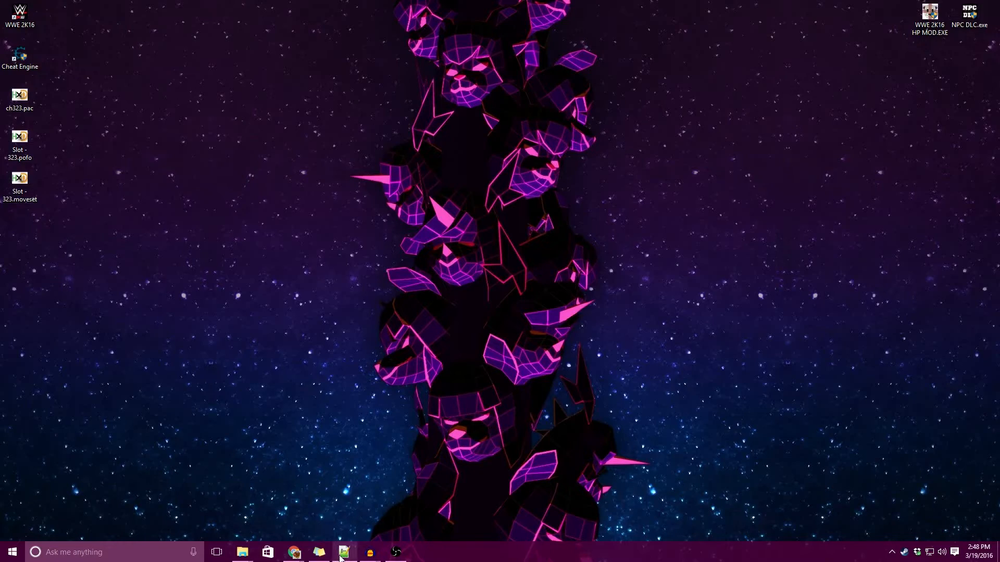
# - Look up the Ported Ricardo Rodrigez row in the WWE 2K16 Files spreadsheet, checking its default pach and slot number
pyautogui.click(294, 552)
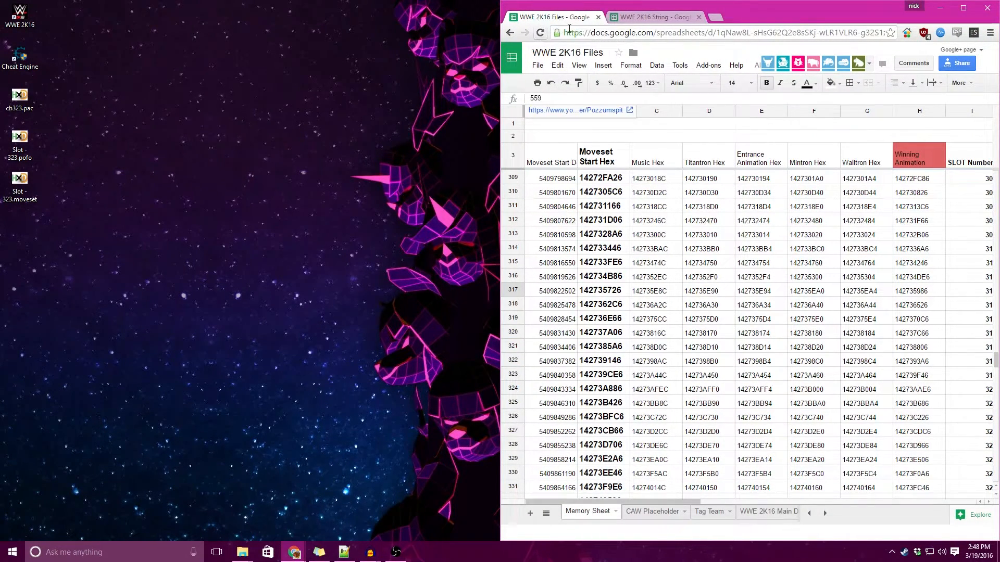
pyautogui.click(685, 237)
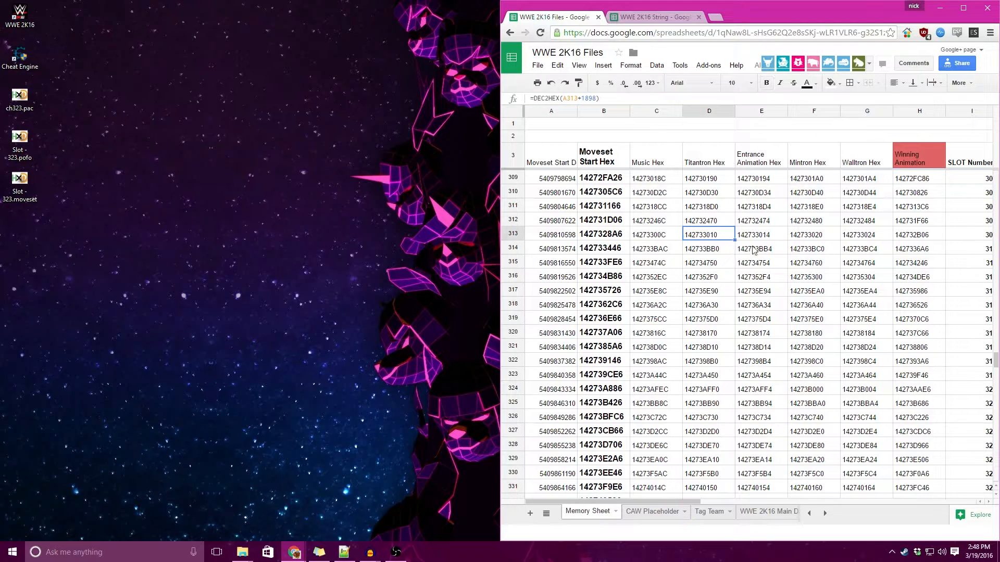
pyautogui.moveTo(682, 501); pyautogui.dragTo(886, 486)
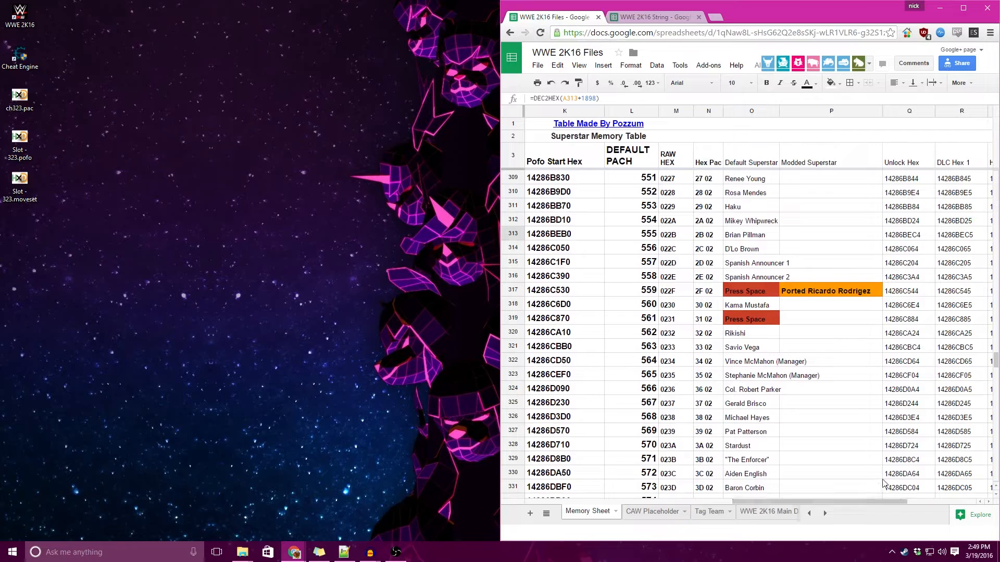
pyautogui.click(812, 292)
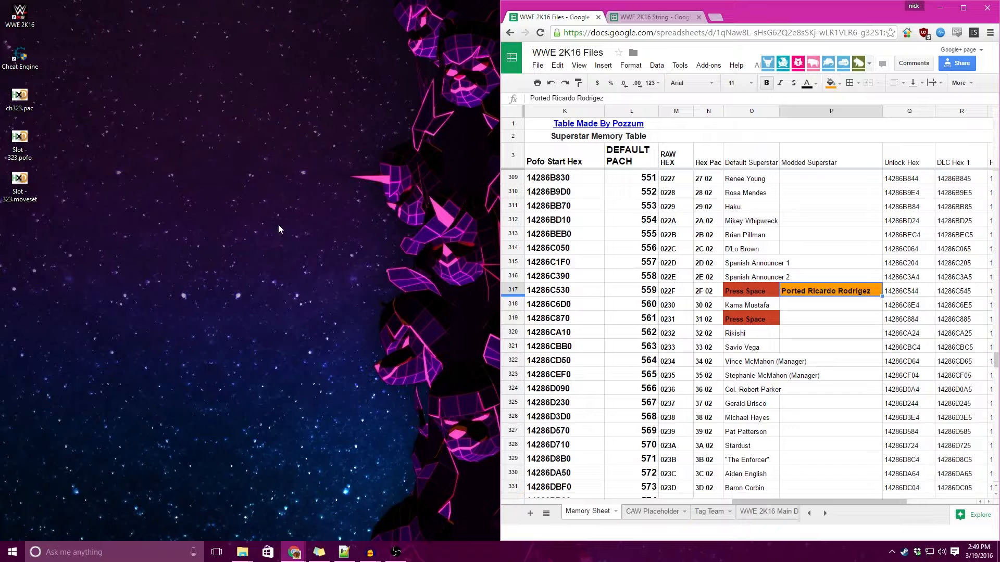
pyautogui.click(105, 148)
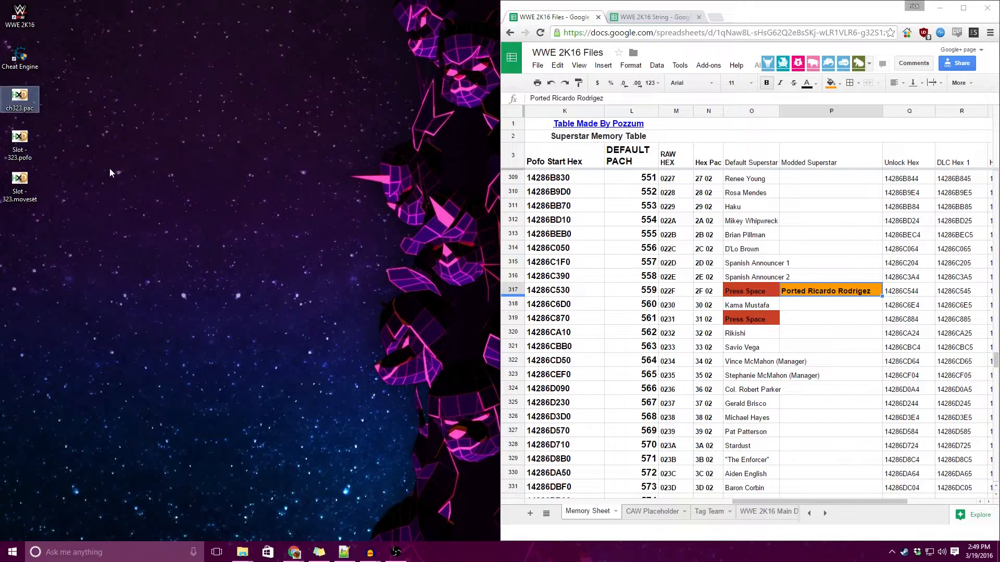
pyautogui.click(809, 293)
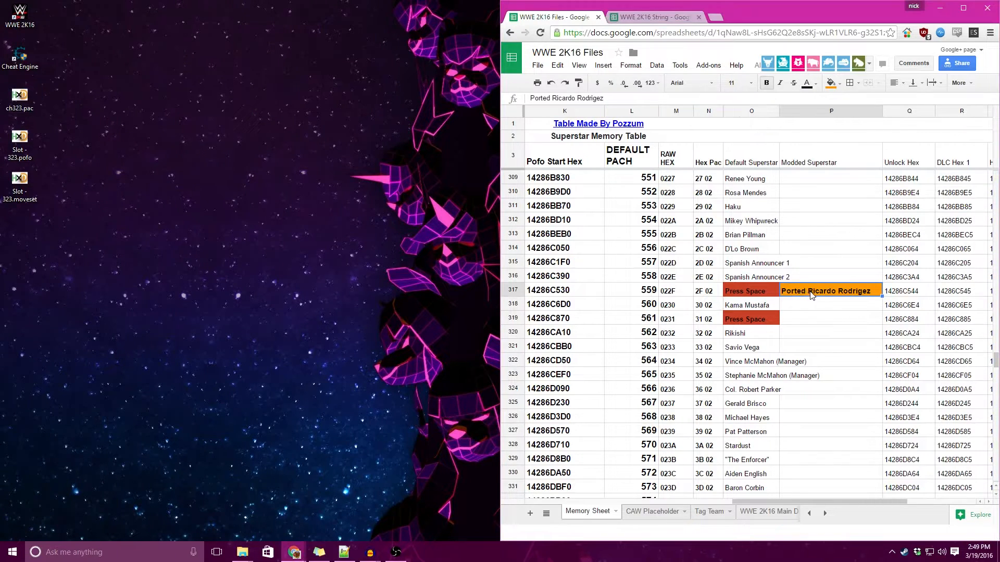
pyautogui.click(644, 293)
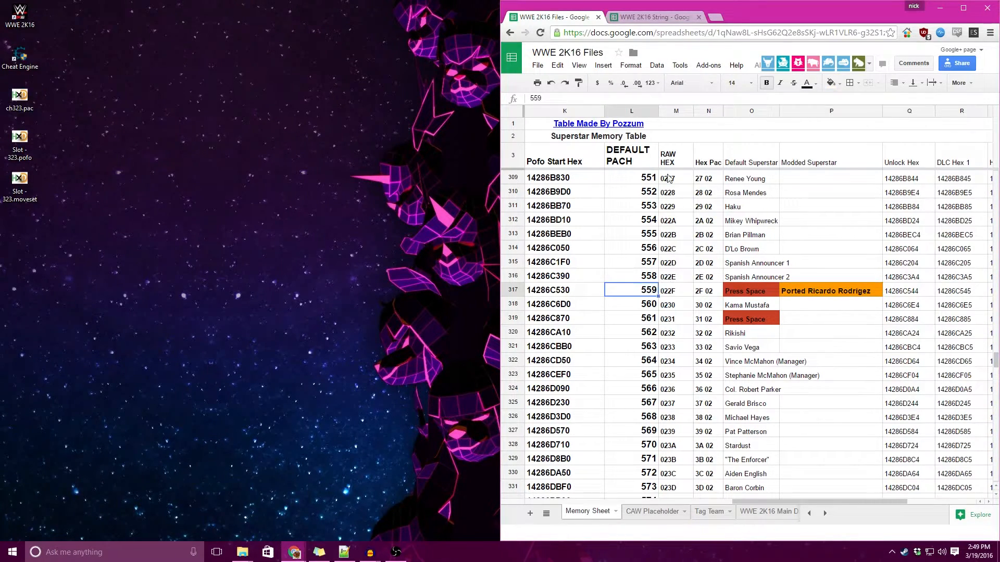
pyautogui.moveTo(745, 502)
pyautogui.mouseDown()
pyautogui.moveTo(727, 501)
pyautogui.moveTo(770, 500)
pyautogui.mouseUp()
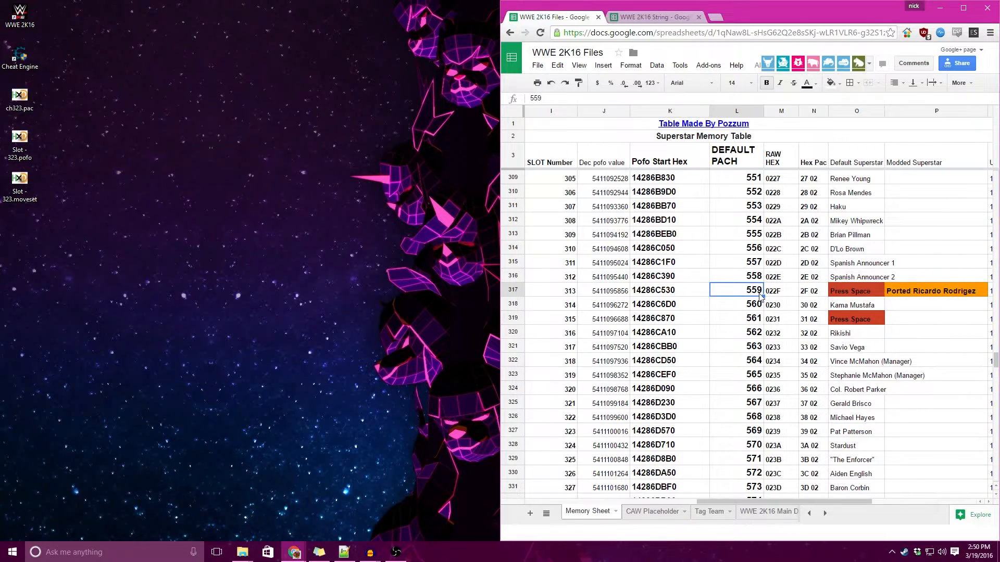
# - Rename the desktop file ch323.pac to ch559_Ricardo.pac
pyautogui.click(21, 101)
pyautogui.rightClick(24, 108)
pyautogui.click(61, 317)
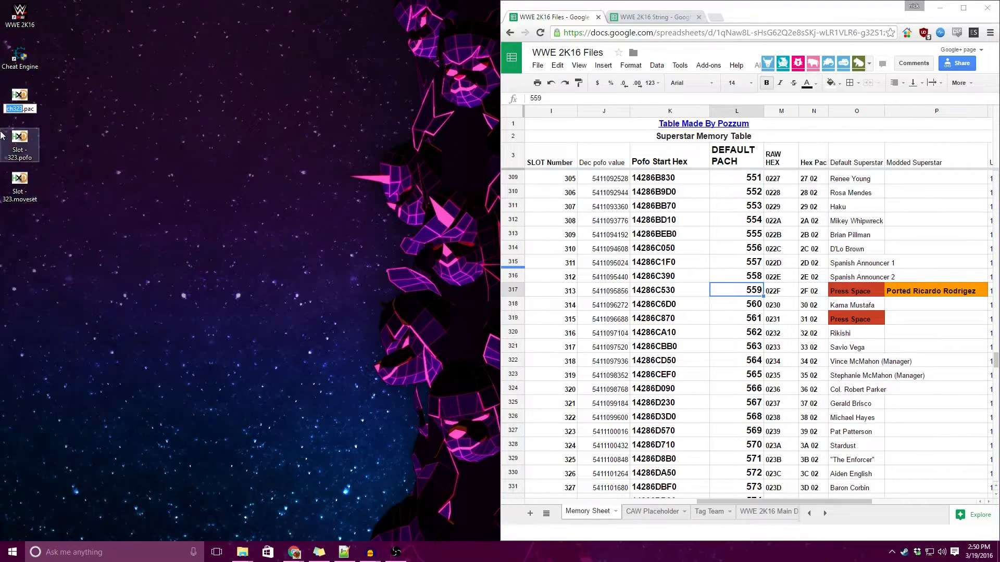
pyautogui.click(23, 109)
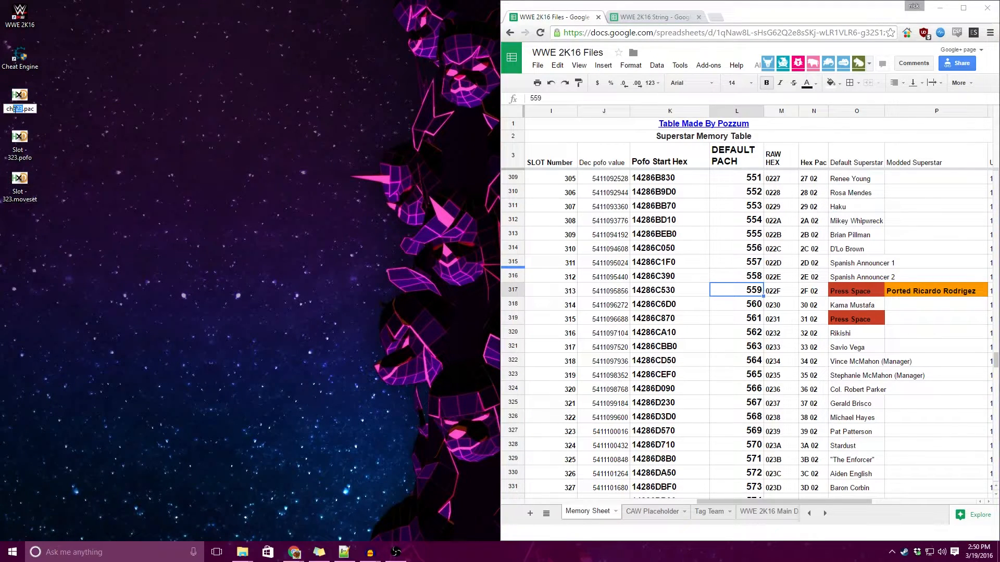
pyautogui.write('559_Ricardo')
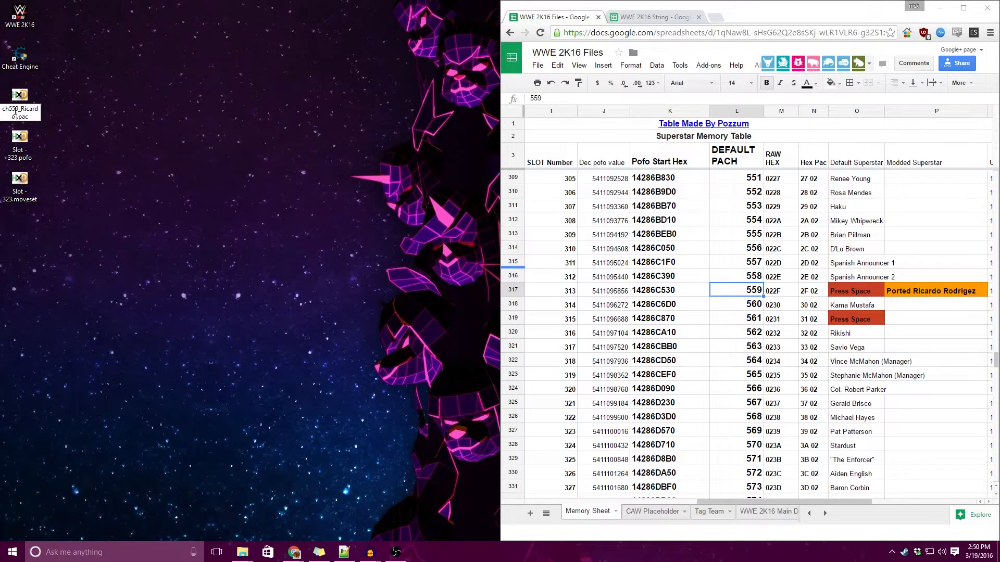
pyautogui.press('Return')
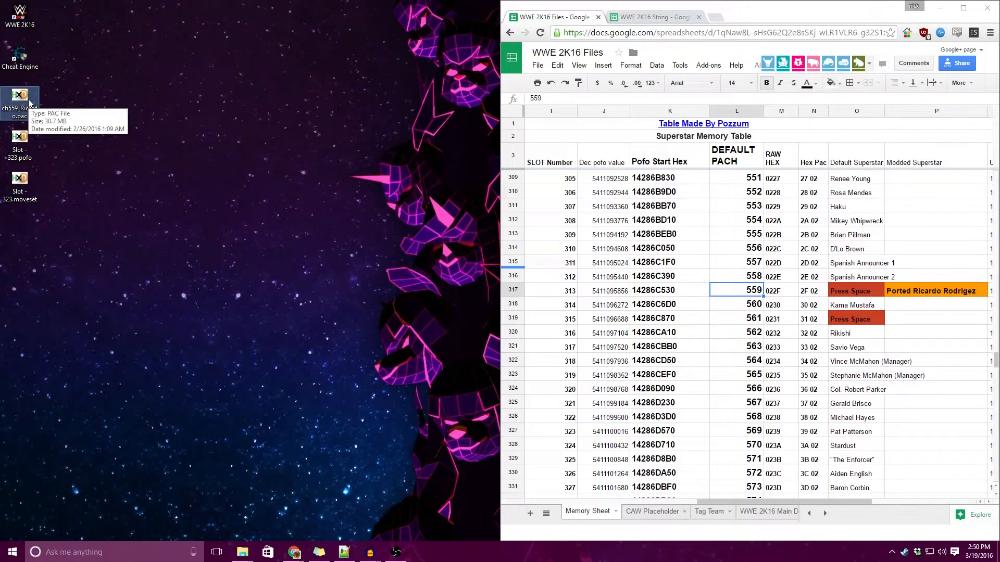
# - In HxD, overwrite the 323 in ch559_Ricardo.pac's EMD header with 559, starting at offset 80F, save the file and close it
pyautogui.doubleClick(28, 100)
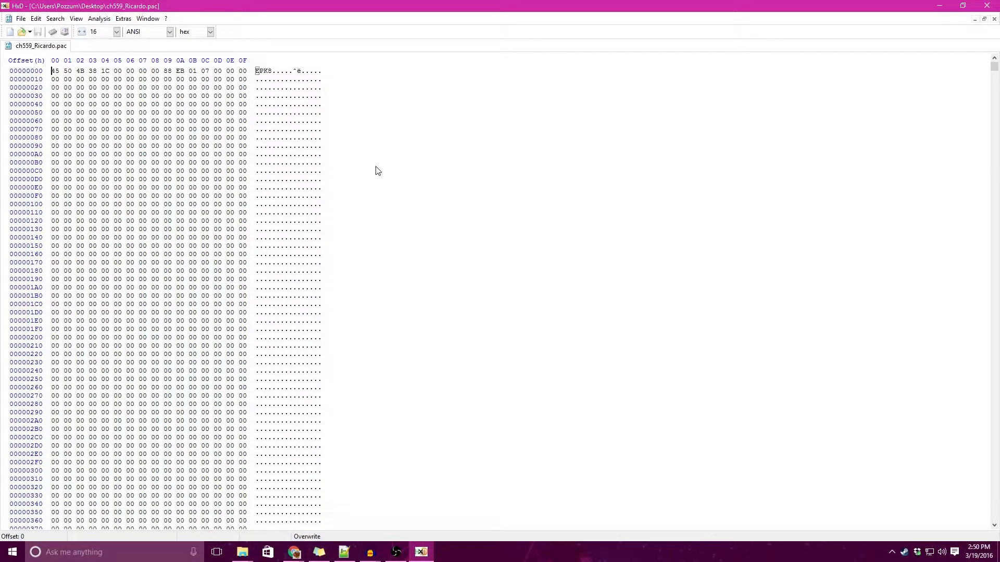
pyautogui.scroll(-20, 151, 223)
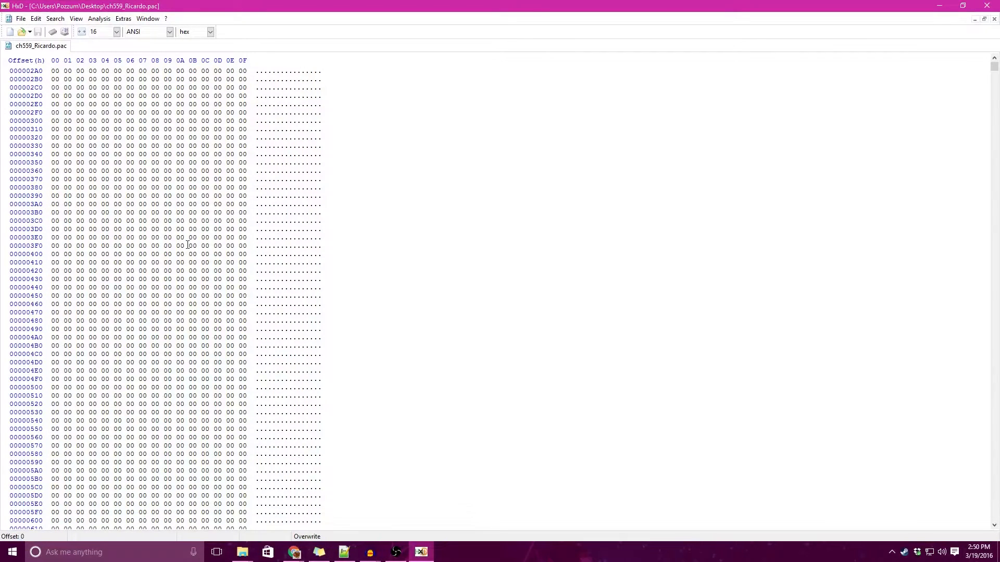
pyautogui.scroll(-12, 190, 248)
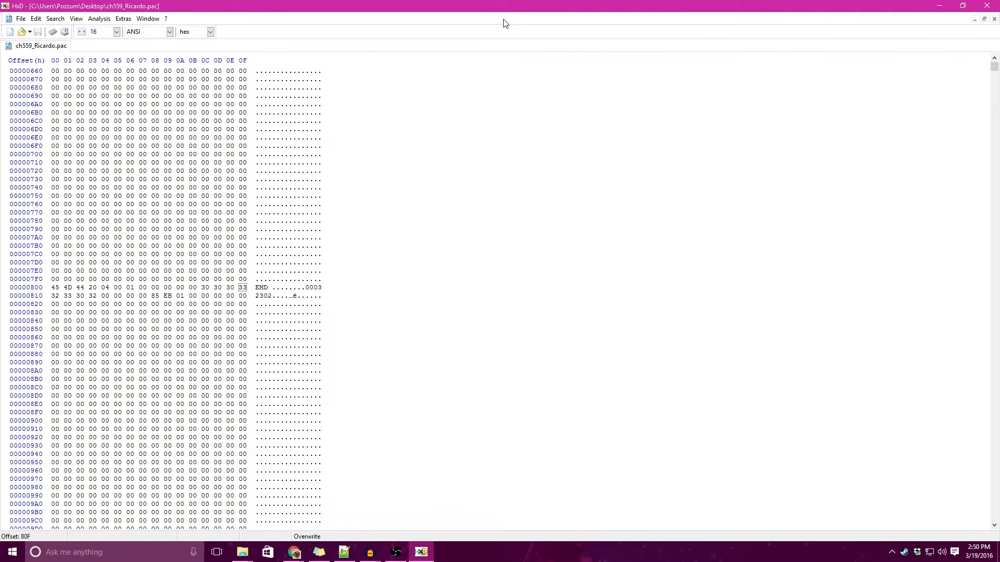
pyautogui.press('super+Left')
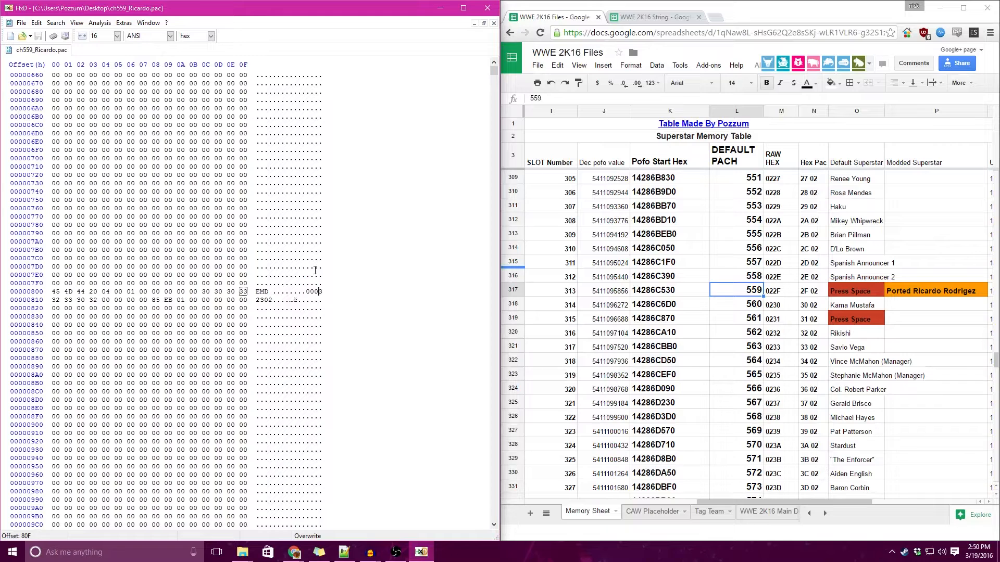
pyautogui.write('559')
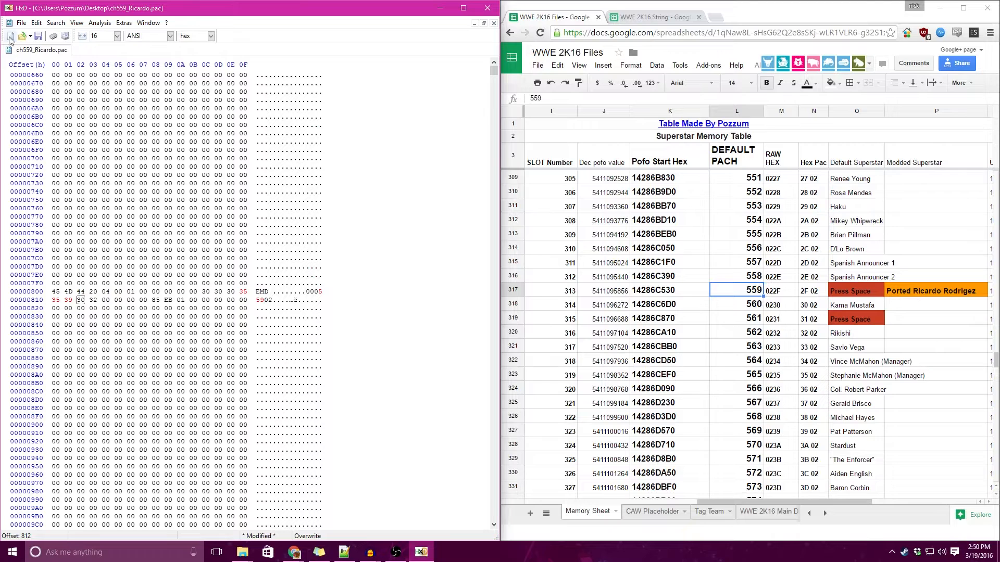
pyautogui.click(38, 36)
pyautogui.click(487, 8)
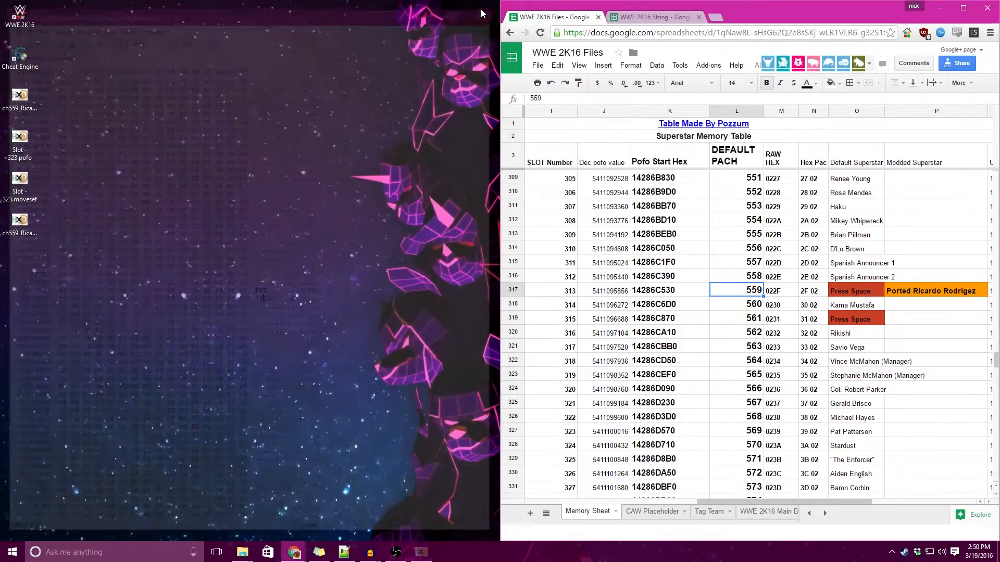
# - Open Slot - 323.pofo in HxD, place it beside the spreadsheet, and examine the file's first two bytes
pyautogui.click(28, 104)
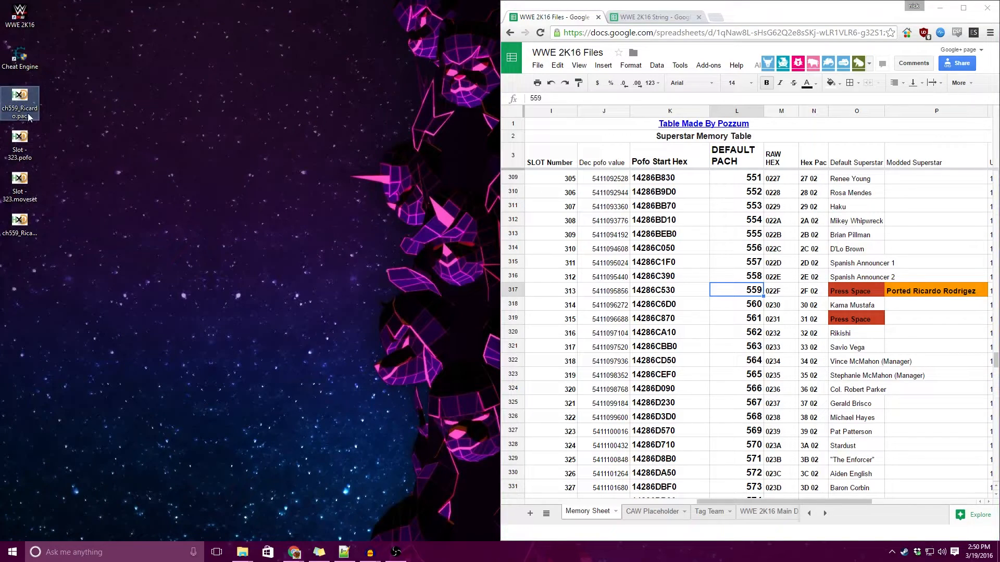
pyautogui.click(28, 145)
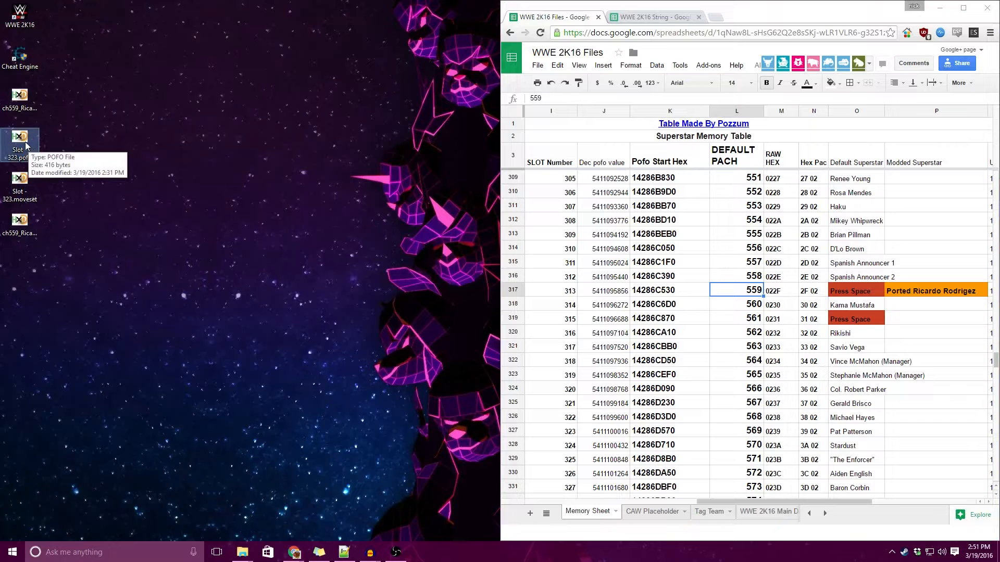
pyautogui.doubleClick(26, 144)
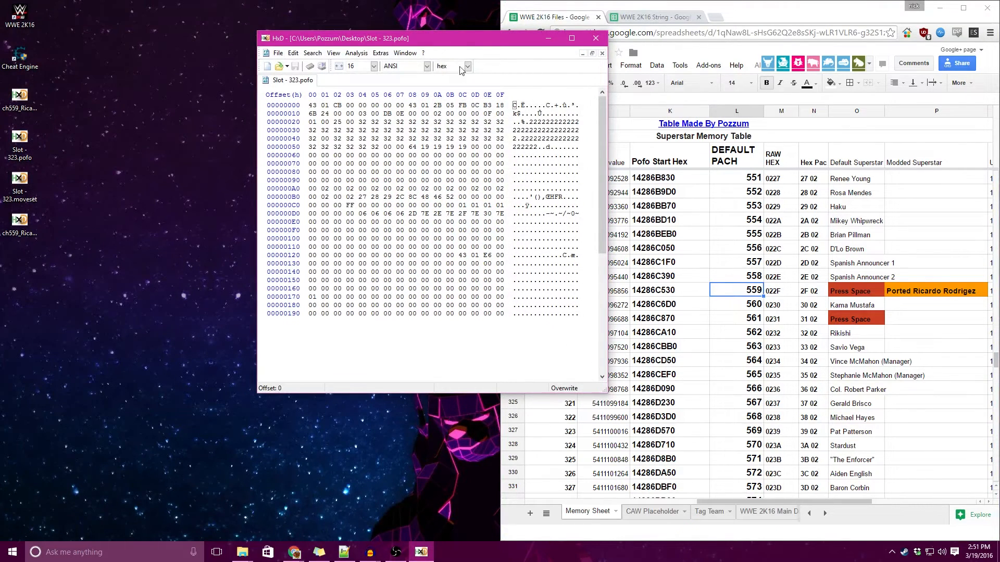
pyautogui.moveTo(448, 42); pyautogui.dragTo(234, 56)
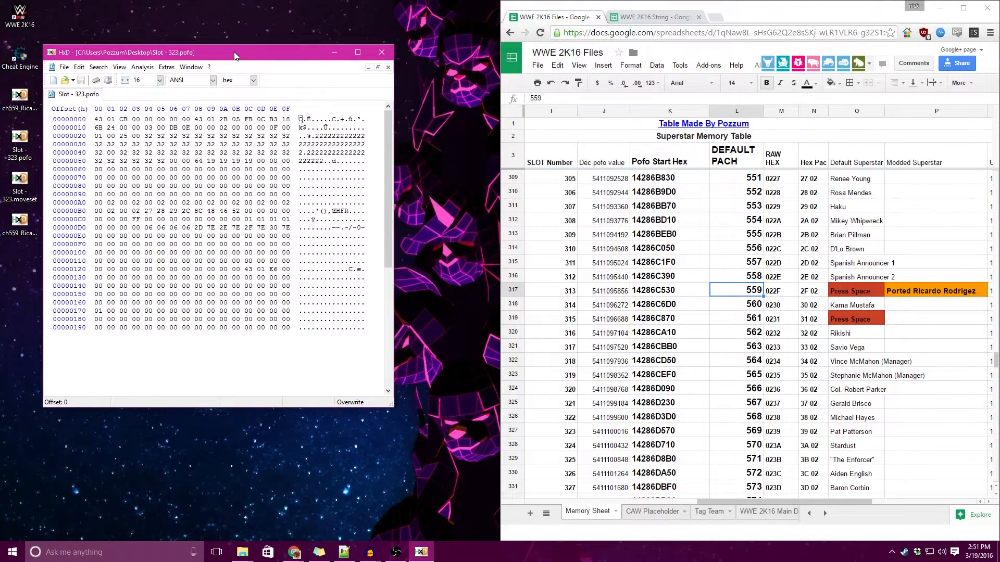
pyautogui.press('super+Left')
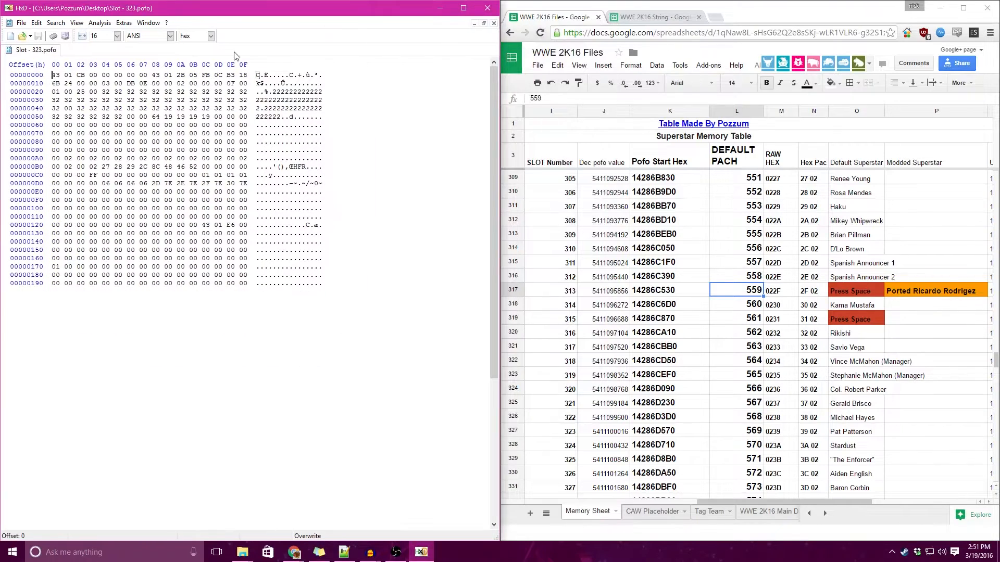
pyautogui.moveTo(72, 76); pyautogui.dragTo(53, 76)
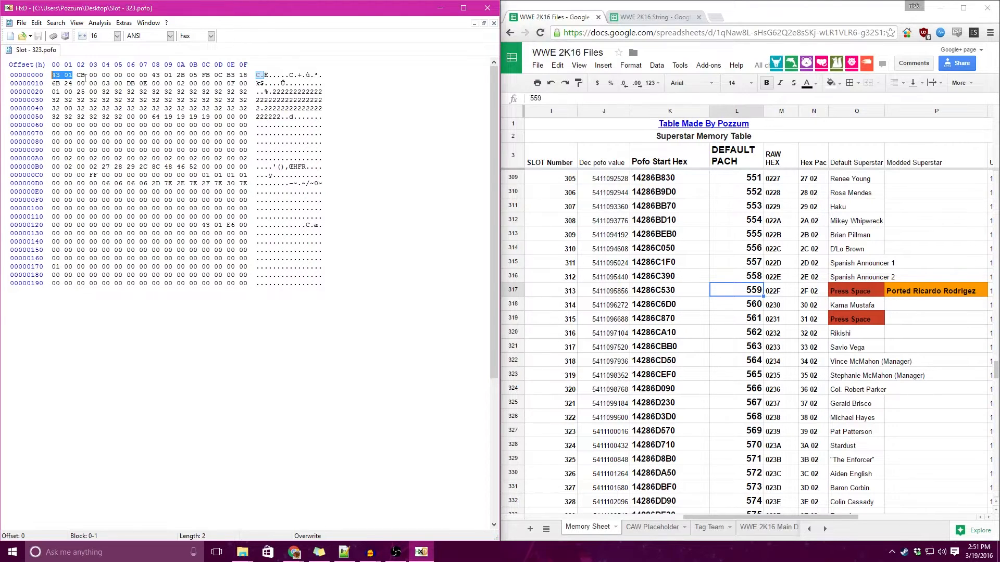
pyautogui.click(243, 377)
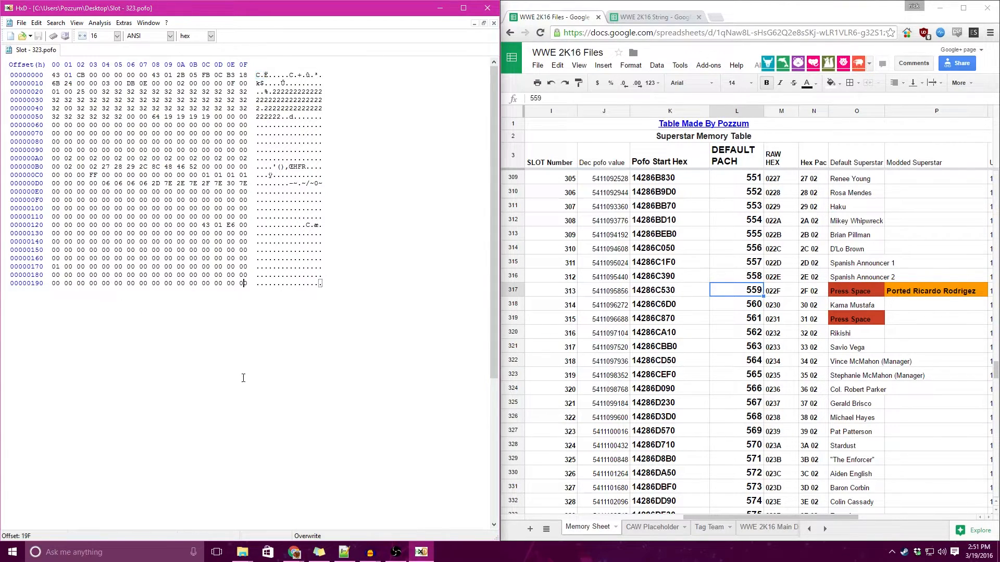
# - Convert decimal 559 to hexadecimal in the programmer Calculator
pyautogui.click(90, 561)
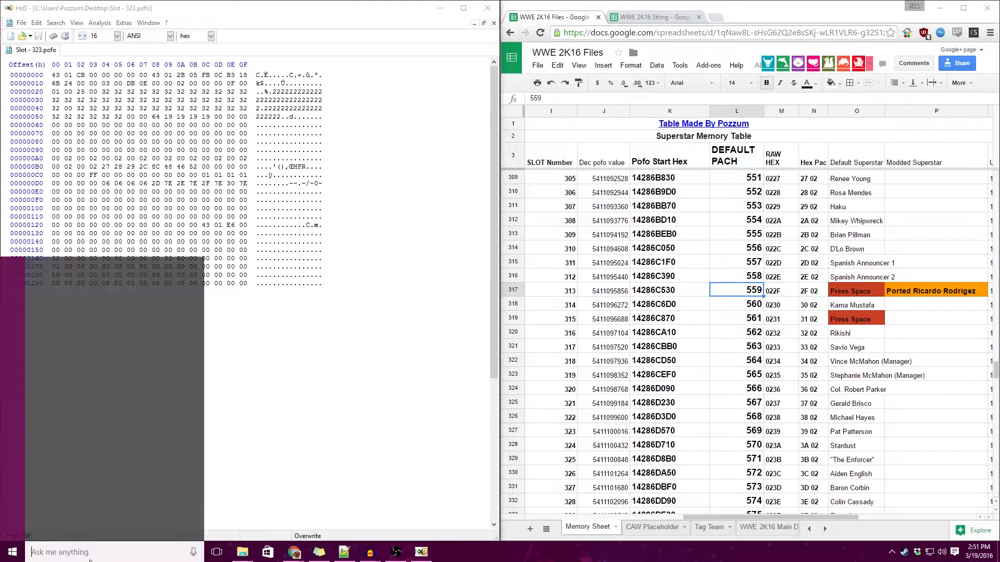
pyautogui.write('cal')
pyautogui.press('Return')
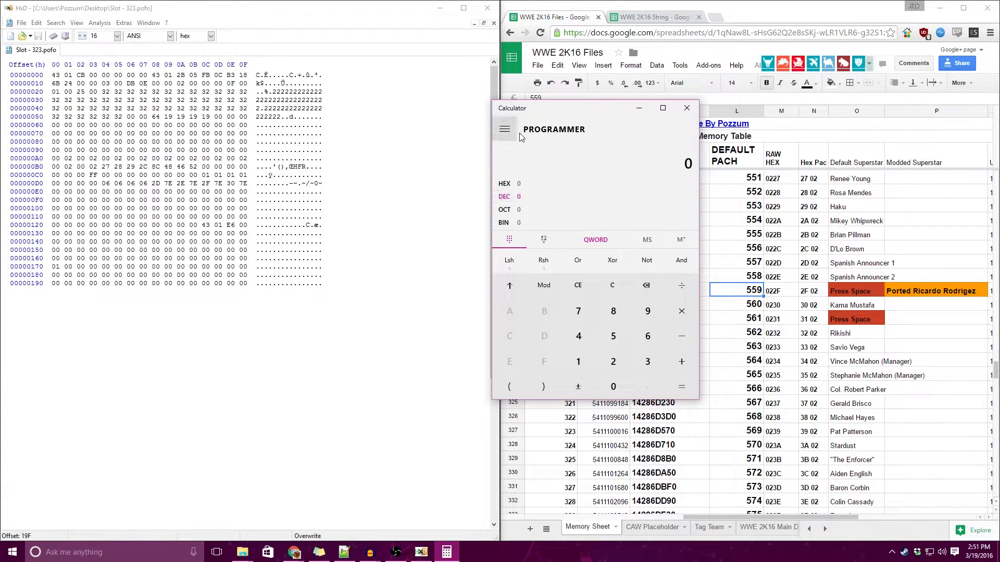
pyautogui.moveTo(558, 114); pyautogui.dragTo(413, 216)
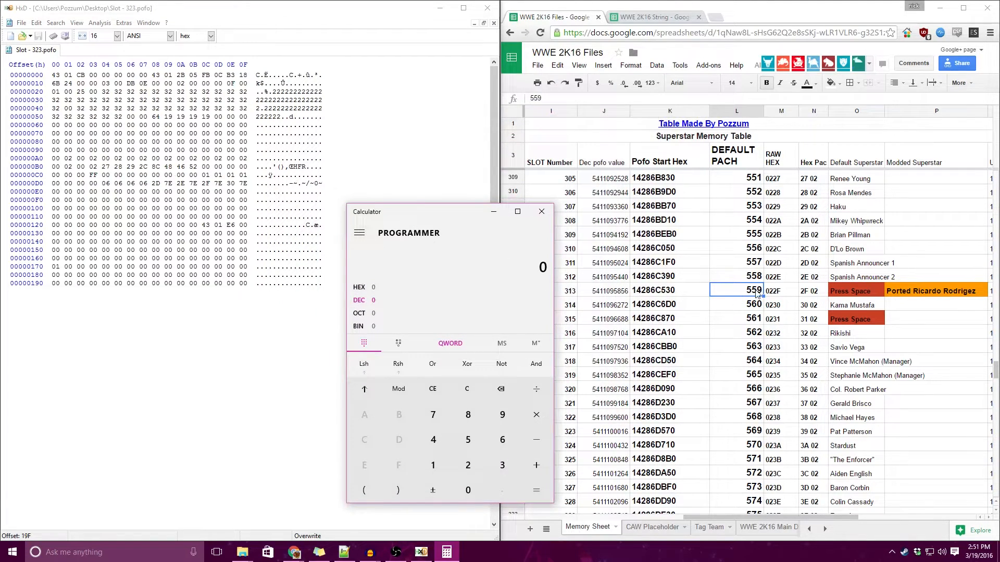
pyautogui.click(468, 441)
pyautogui.click(468, 441)
pyautogui.click(503, 415)
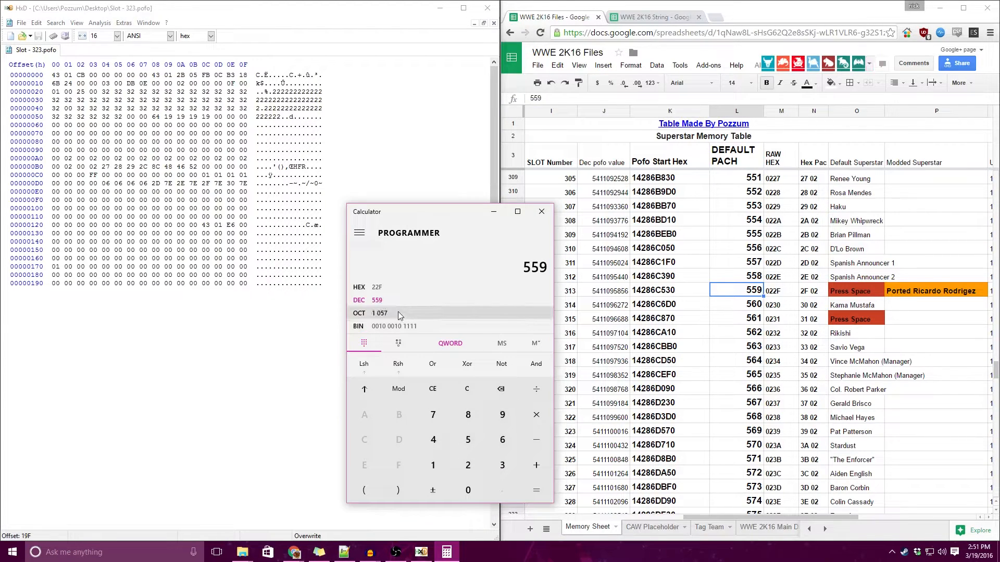
pyautogui.click(358, 288)
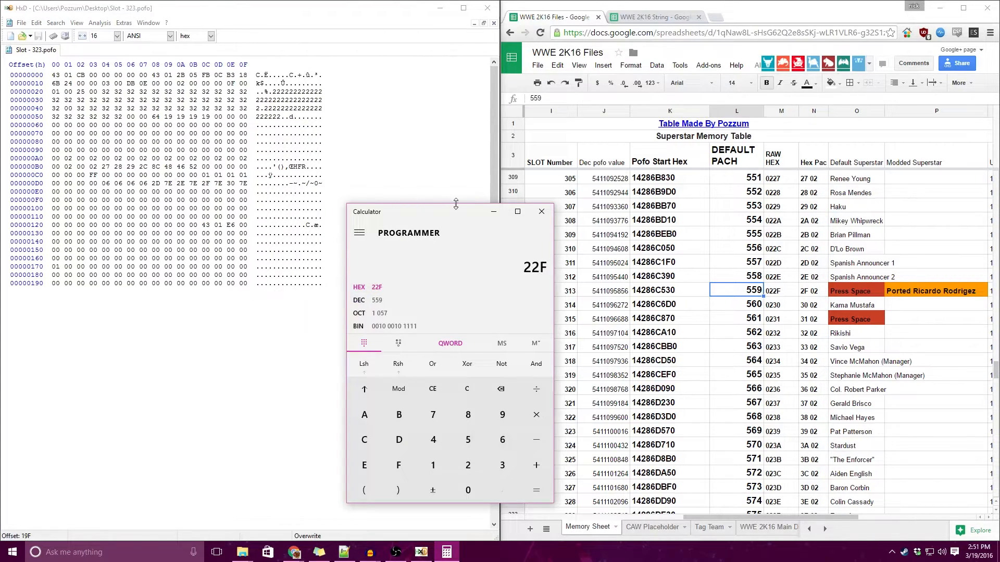
pyautogui.moveTo(447, 213); pyautogui.dragTo(629, 192)
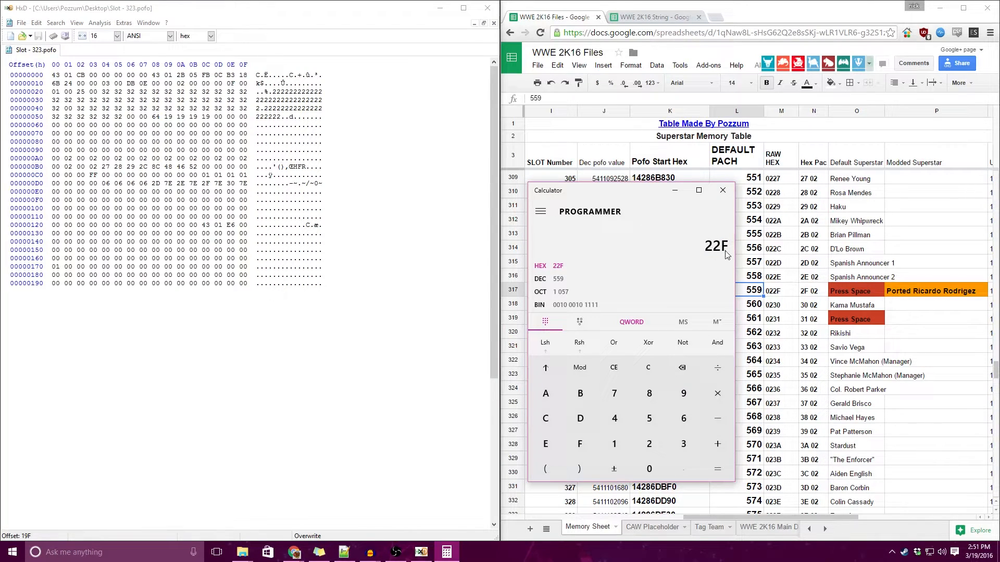
# - Overwrite the first two bytes of the pofo file with 2F 02 and place the cursor at offset 2
pyautogui.click(52, 76)
pyautogui.write('2F')
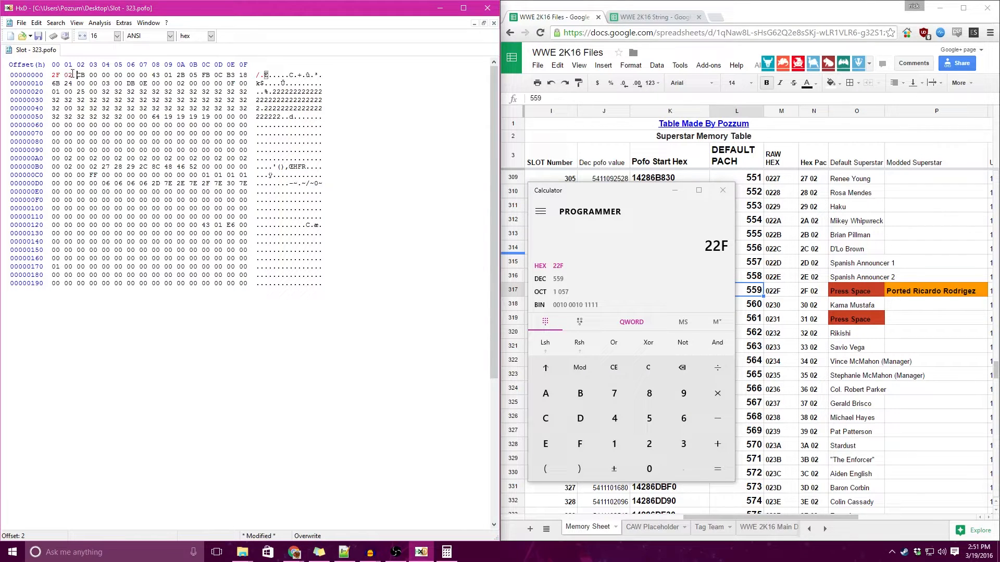
pyautogui.moveTo(80, 76); pyautogui.dragTo(96, 76)
pyautogui.click(78, 75)
# - Convert the slot number, decimal 313, to hexadecimal in Calculator
pyautogui.moveTo(637, 195); pyautogui.dragTo(390, 237)
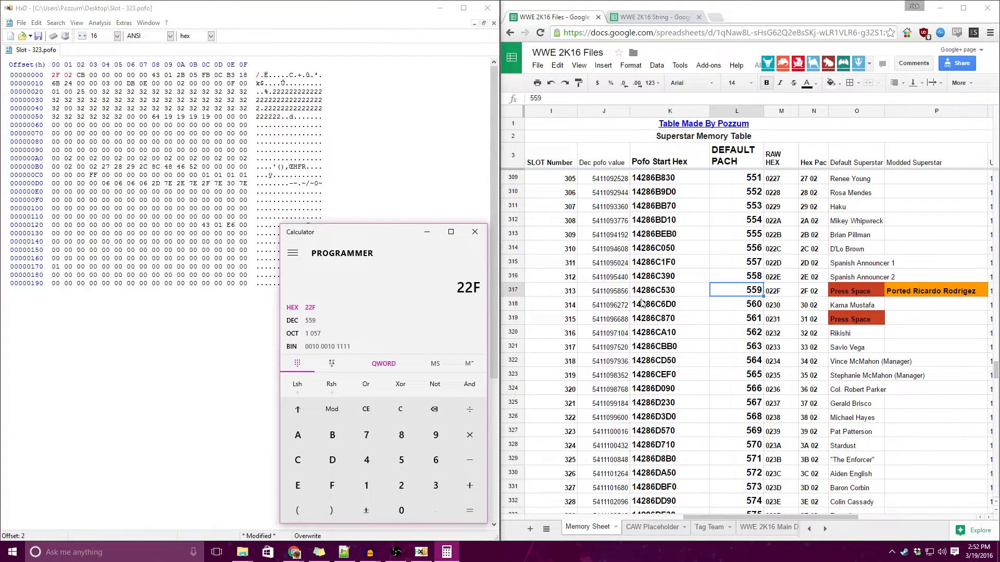
pyautogui.moveTo(398, 242); pyautogui.dragTo(612, 205)
pyautogui.click(567, 284)
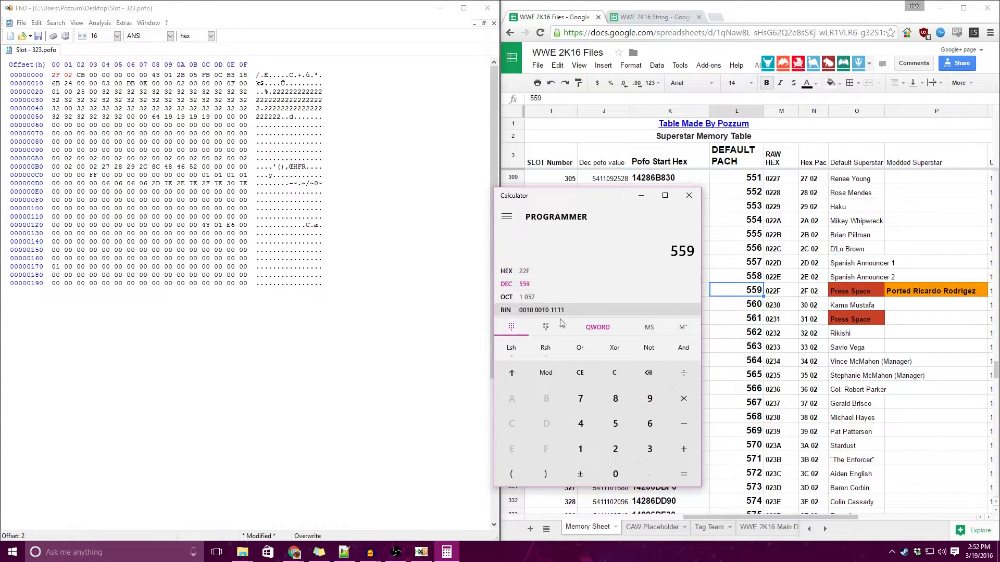
pyautogui.click(614, 372)
pyautogui.click(649, 449)
pyautogui.click(580, 449)
pyautogui.click(648, 449)
pyautogui.click(534, 271)
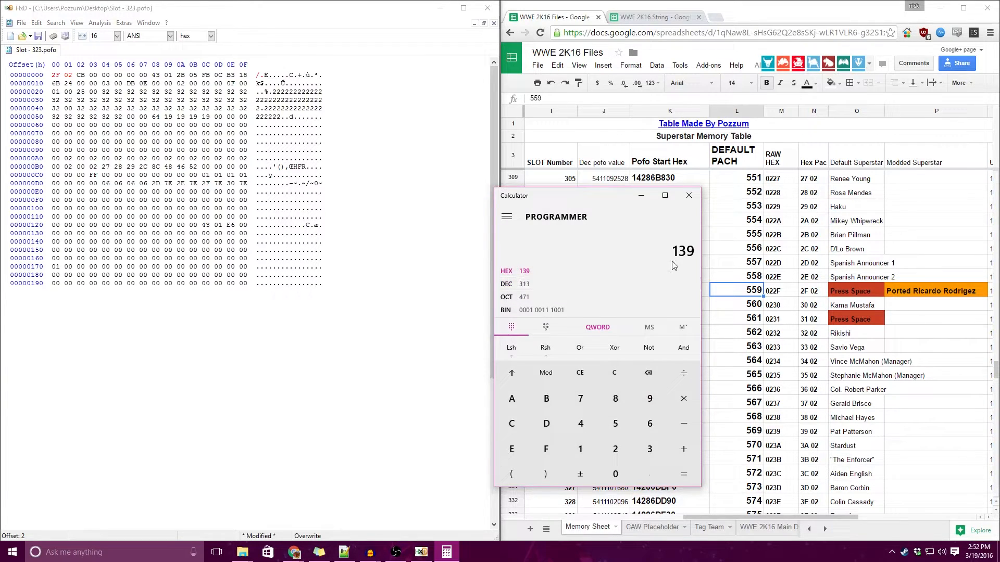
# - Overwrite the pofo bytes at offsets 2–3 with 39 01 and the bytes at offsets 8–9 with 2F 02
pyautogui.click(78, 77)
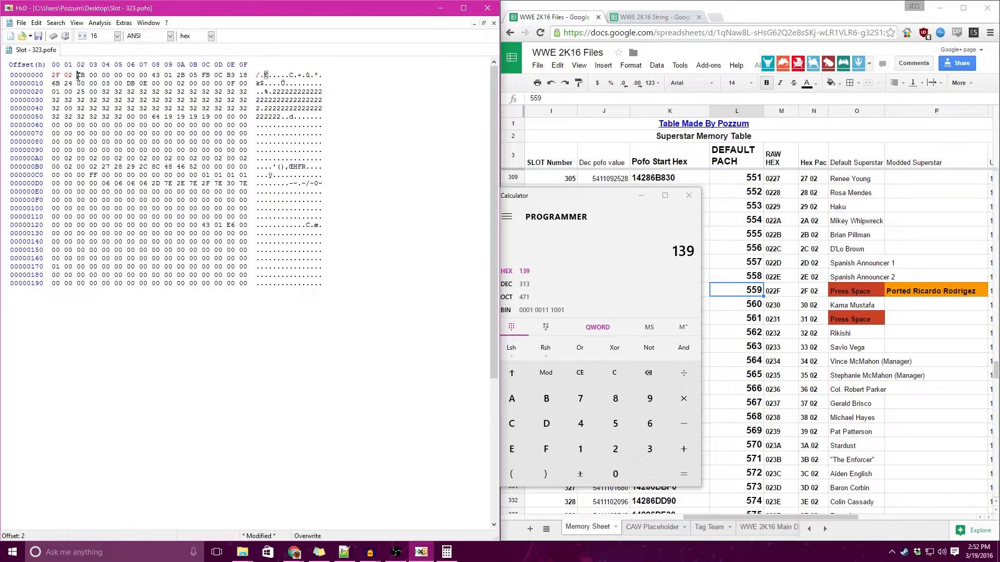
pyautogui.write('39 01')
pyautogui.moveTo(100, 75); pyautogui.dragTo(143, 74)
pyautogui.click(146, 74)
pyautogui.click(153, 74)
pyautogui.moveTo(153, 75); pyautogui.dragTo(172, 76)
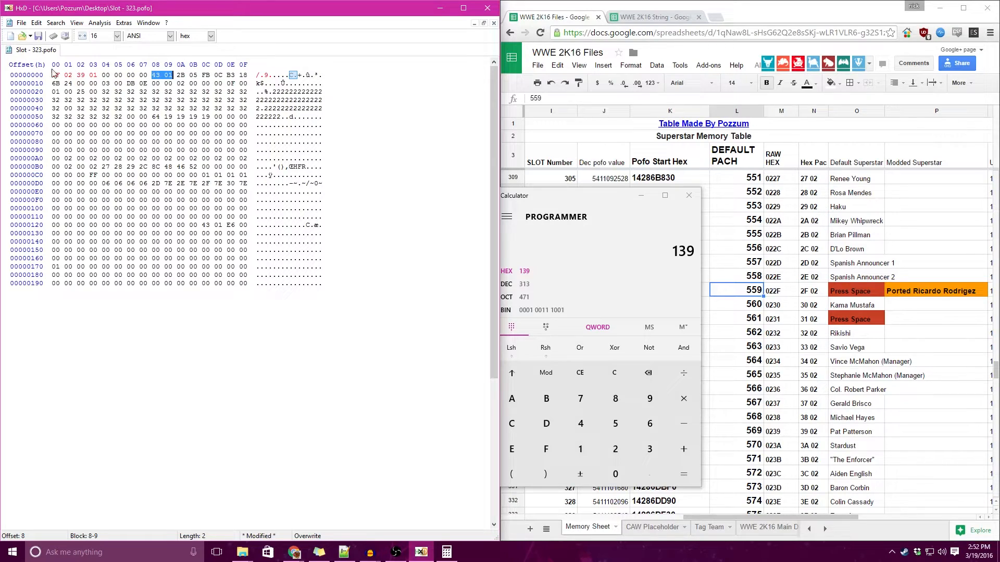
pyautogui.click(152, 75)
pyautogui.write('2f02')
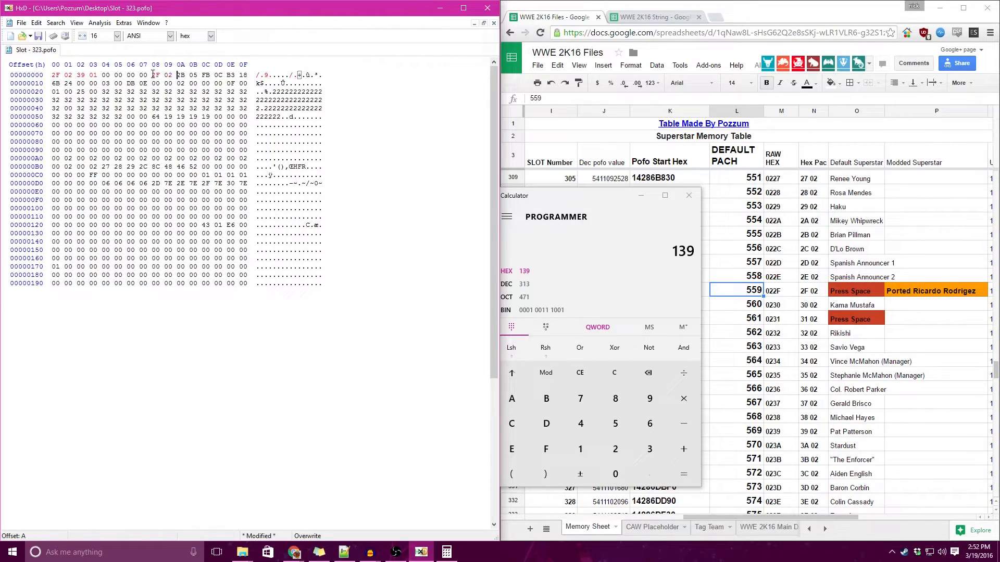
# - Convert hexadecimal 22F to decimal in the programmer Calculator
pyautogui.click(519, 276)
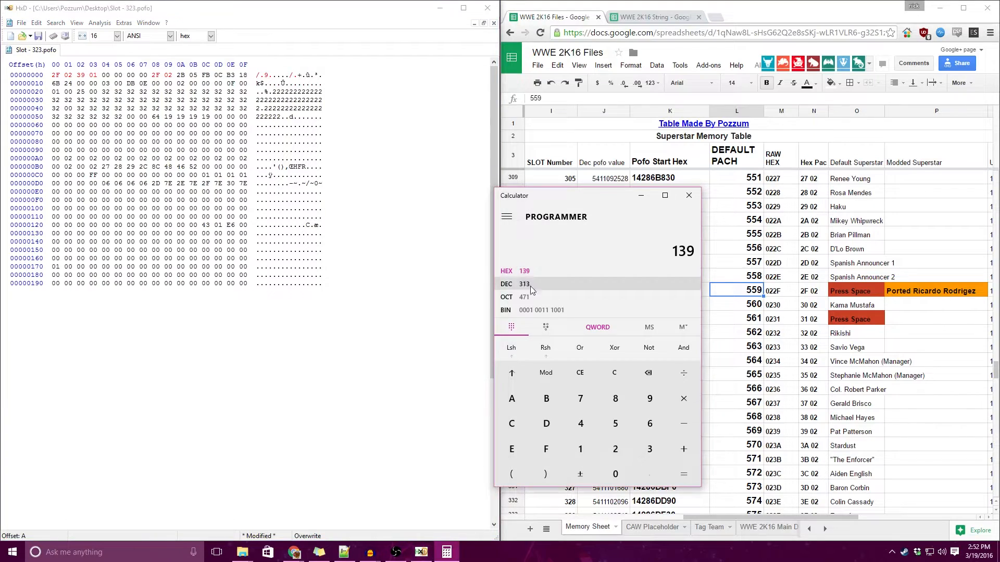
pyautogui.click(613, 376)
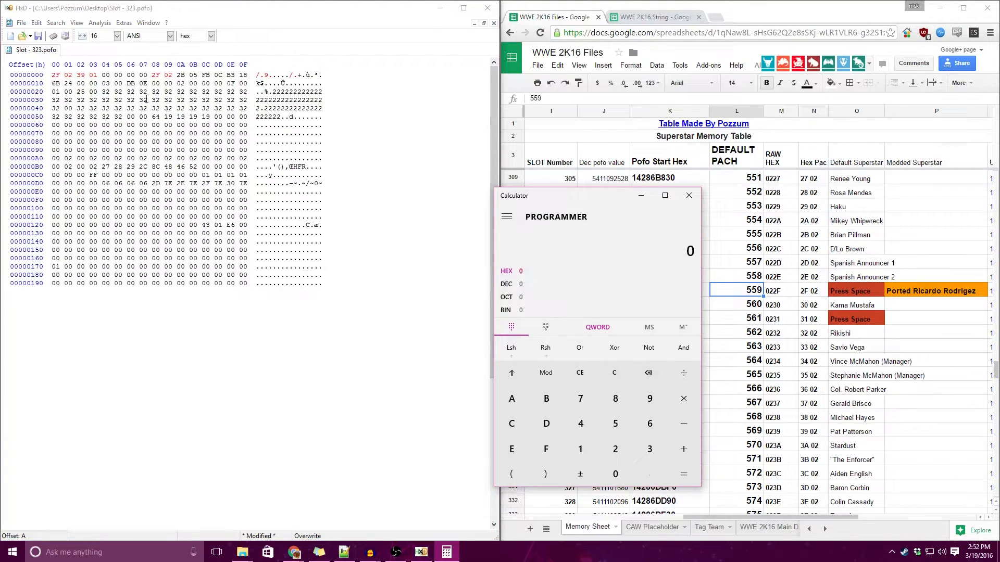
pyautogui.click(615, 449)
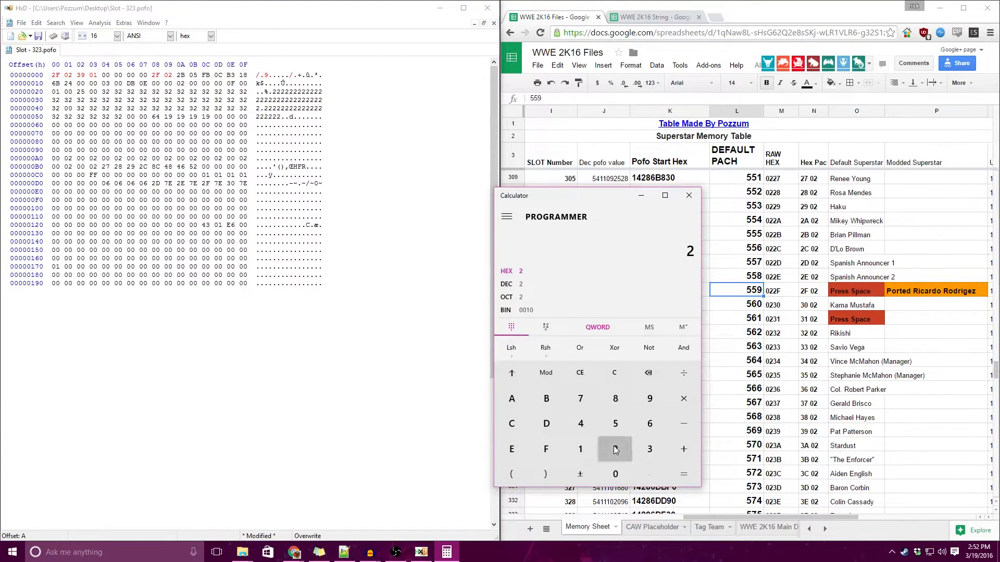
pyautogui.click(615, 449)
pyautogui.click(555, 448)
pyautogui.click(522, 285)
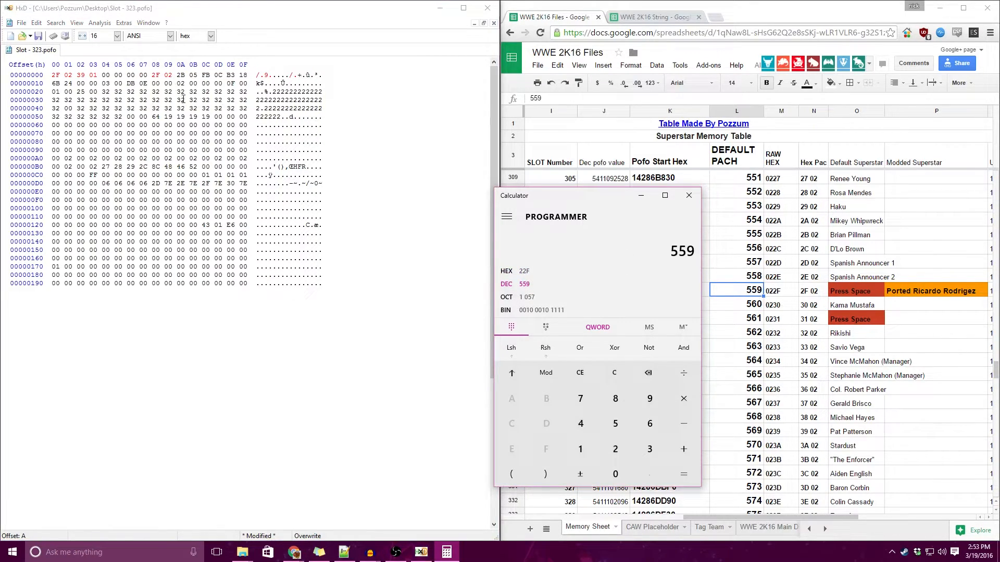
# - Look up Ricardo Rodriguez's address in the WWE 2K16 String sheet and overwrite pofo offsets 0A–11 with 01 6A four times
pyautogui.click(185, 78)
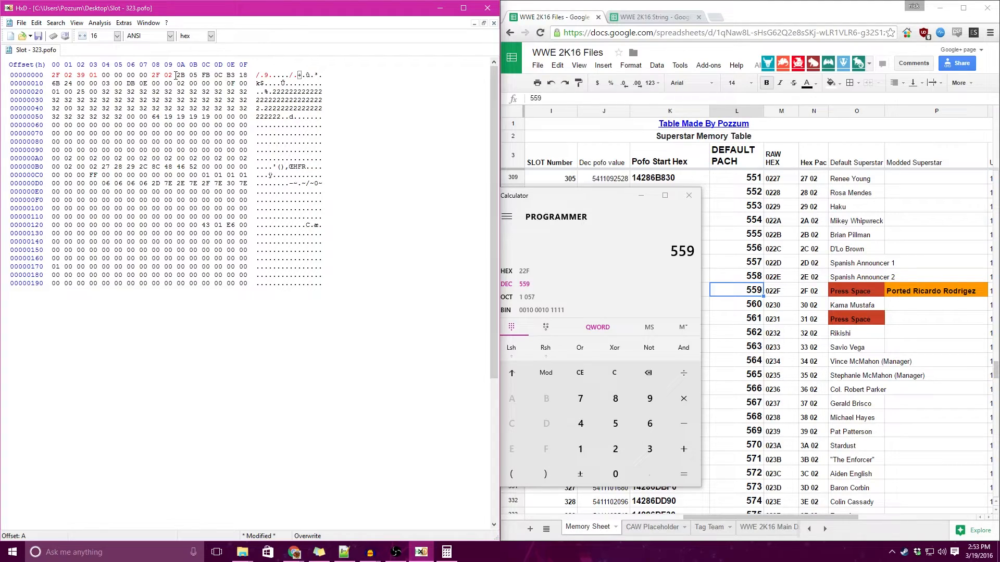
pyautogui.moveTo(177, 77); pyautogui.dragTo(75, 84)
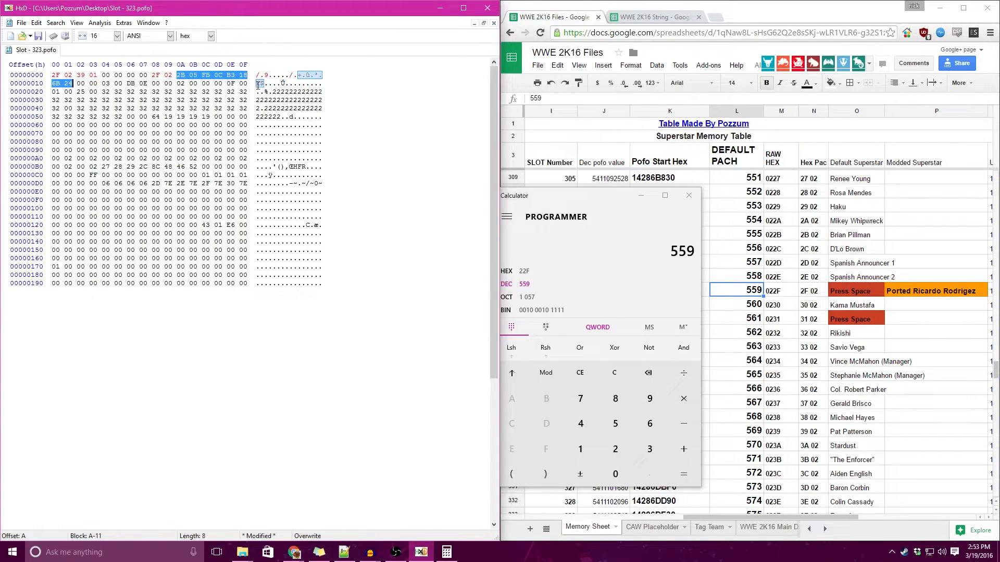
pyautogui.click(652, 18)
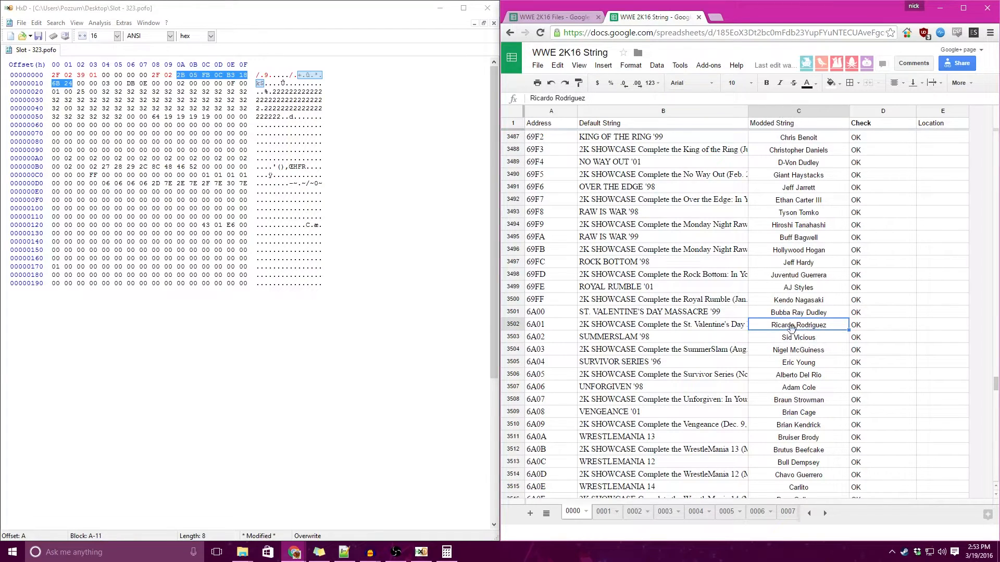
pyautogui.click(544, 327)
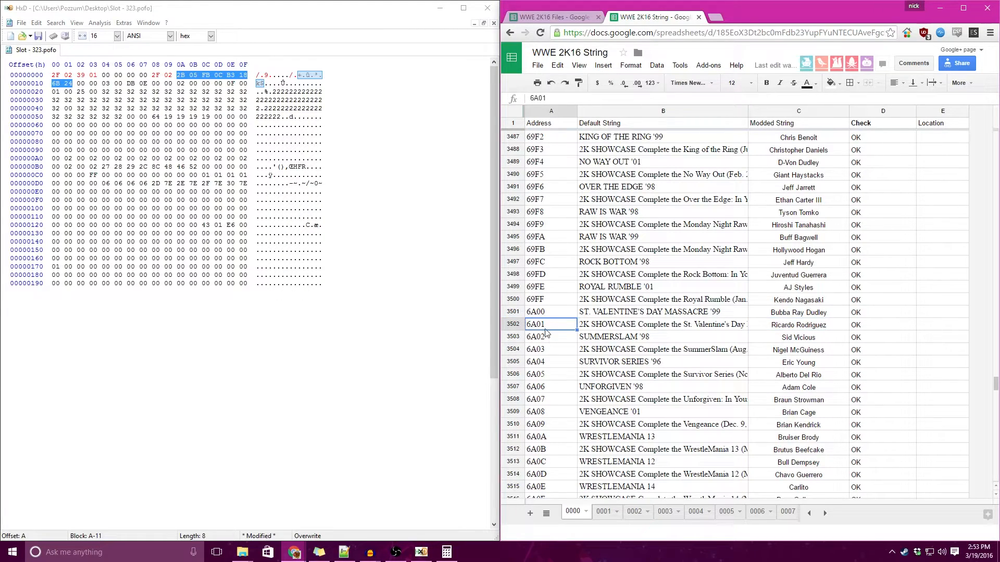
pyautogui.click(222, 120)
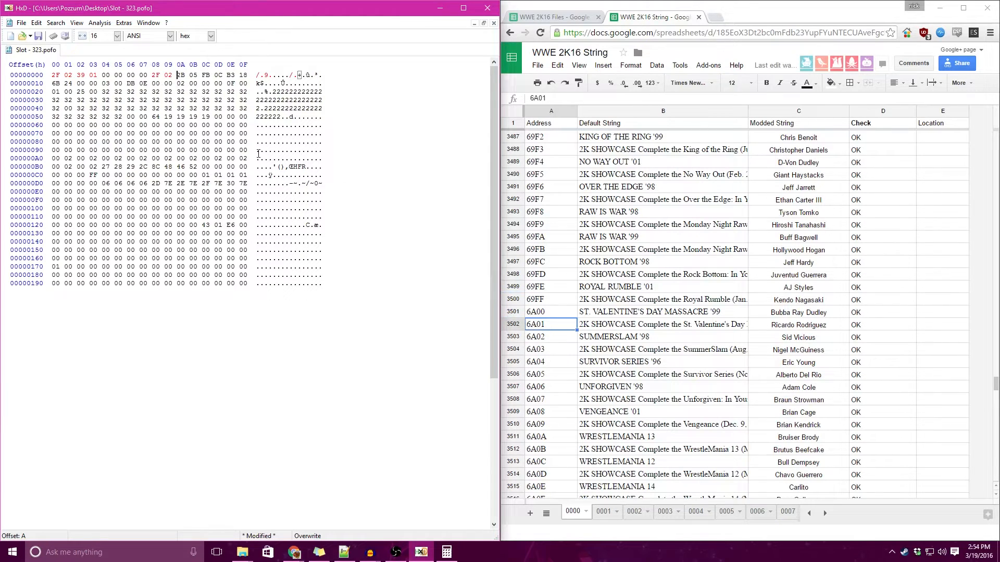
pyautogui.write('016A016A016A016A')
# - Overwrite the pofo bytes at offsets 14–15 with 01 01
pyautogui.moveTo(152, 76); pyautogui.dragTo(97, 85)
pyautogui.click(89, 85)
pyautogui.click(102, 85)
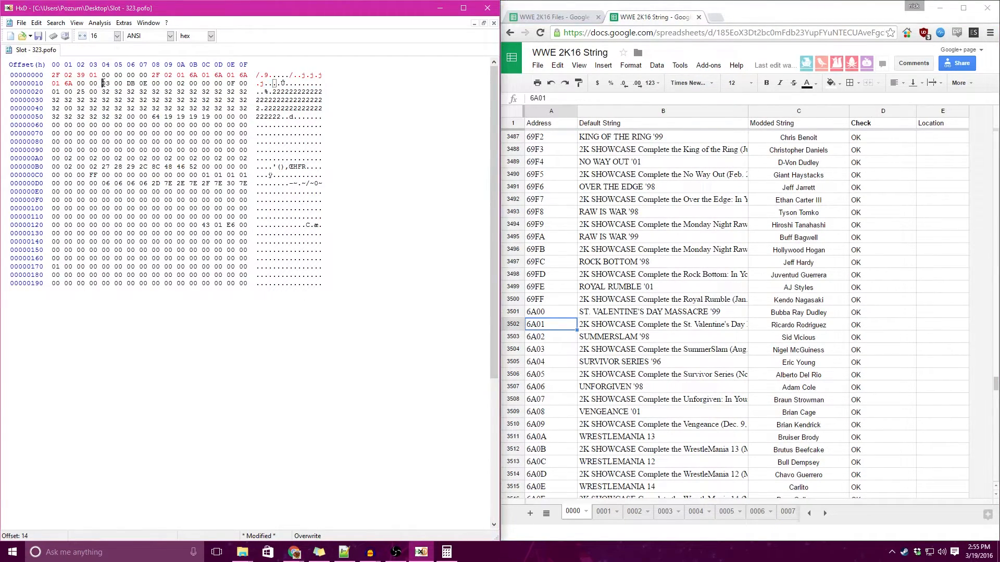
pyautogui.moveTo(103, 84); pyautogui.dragTo(123, 84)
pyautogui.click(106, 84)
pyautogui.moveTo(77, 84); pyautogui.dragTo(110, 84)
pyautogui.click(106, 83)
pyautogui.click(105, 84)
pyautogui.write('01')
pyautogui.write('01')
# - Save the edited Slot - 323.pofo file and close HxD
pyautogui.moveTo(57, 77); pyautogui.dragTo(121, 83)
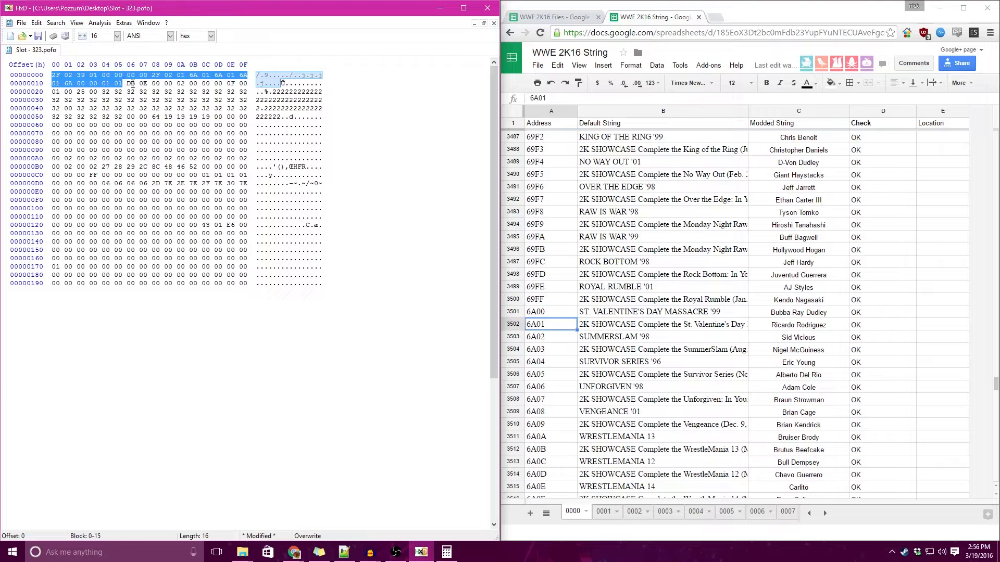
pyautogui.click(148, 83)
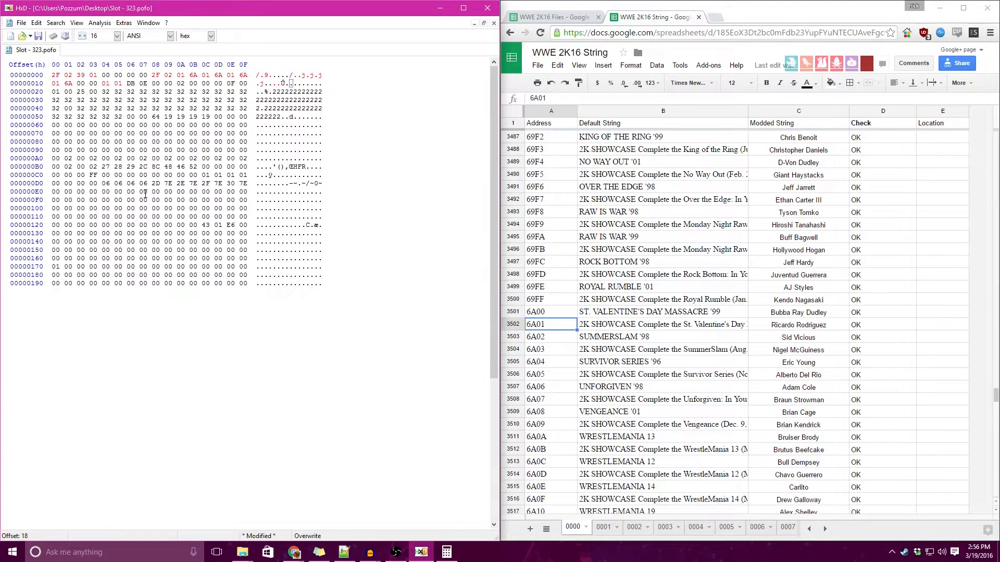
pyautogui.click(40, 37)
pyautogui.click(487, 8)
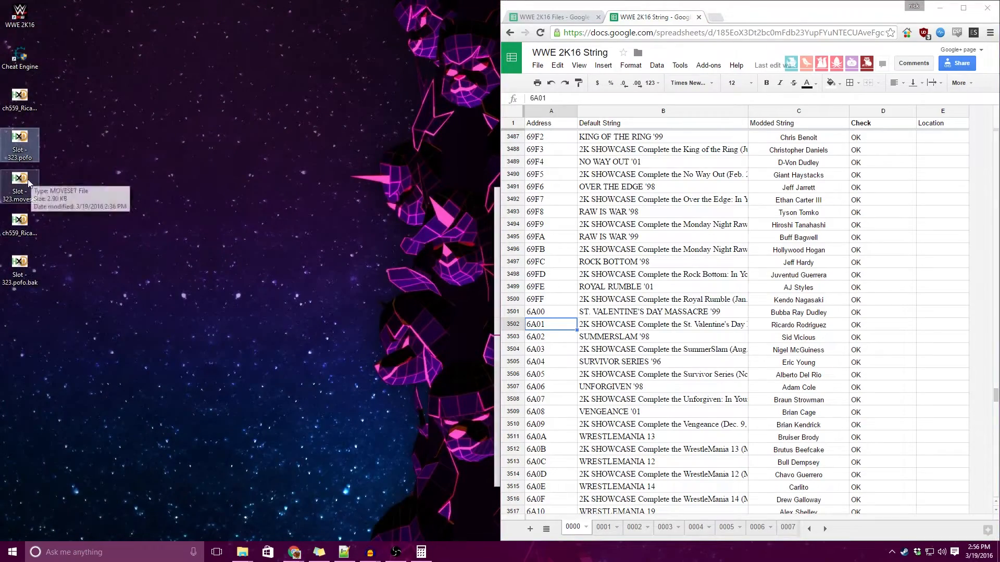
# - Open Slot - 323.moveset in HxD and examine the data block at offsets 702–787
pyautogui.click(33, 193)
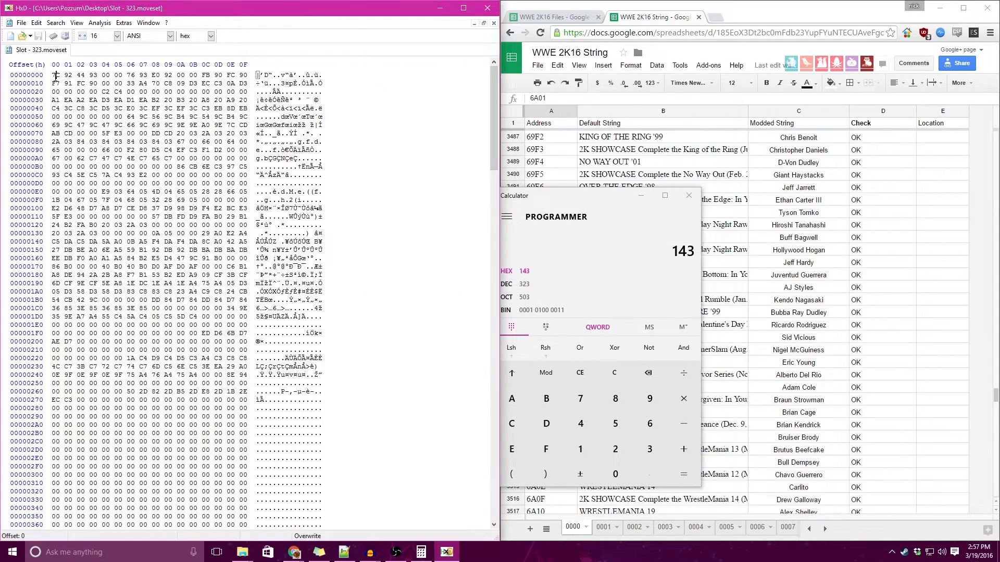
pyautogui.scroll(-5, 358, 208)
pyautogui.scroll(-20, 358, 208)
pyautogui.scroll(-4, 348, 230)
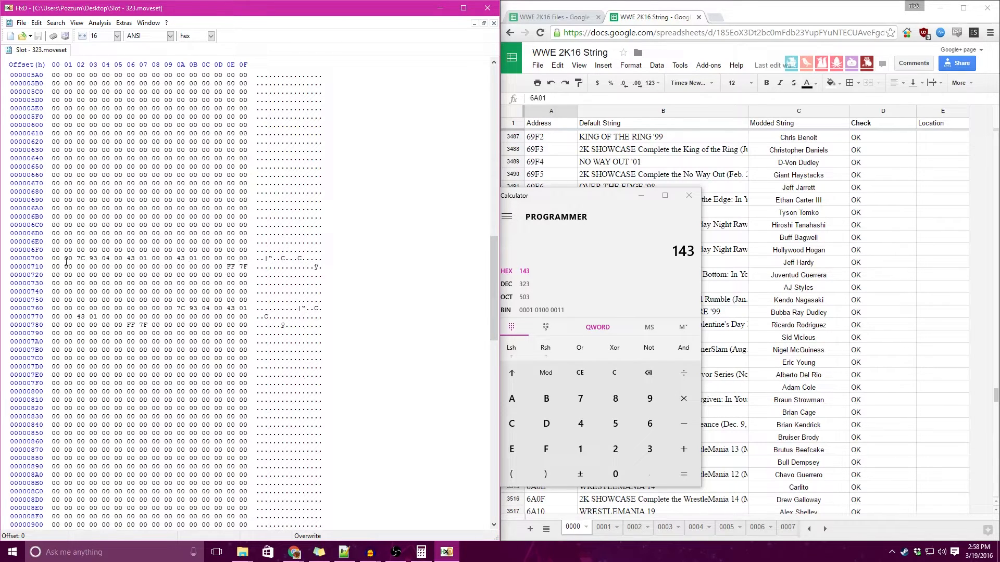
pyautogui.moveTo(76, 257); pyautogui.dragTo(225, 325)
pyautogui.click(183, 324)
pyautogui.click(78, 257)
pyautogui.moveTo(77, 258); pyautogui.dragTo(154, 325)
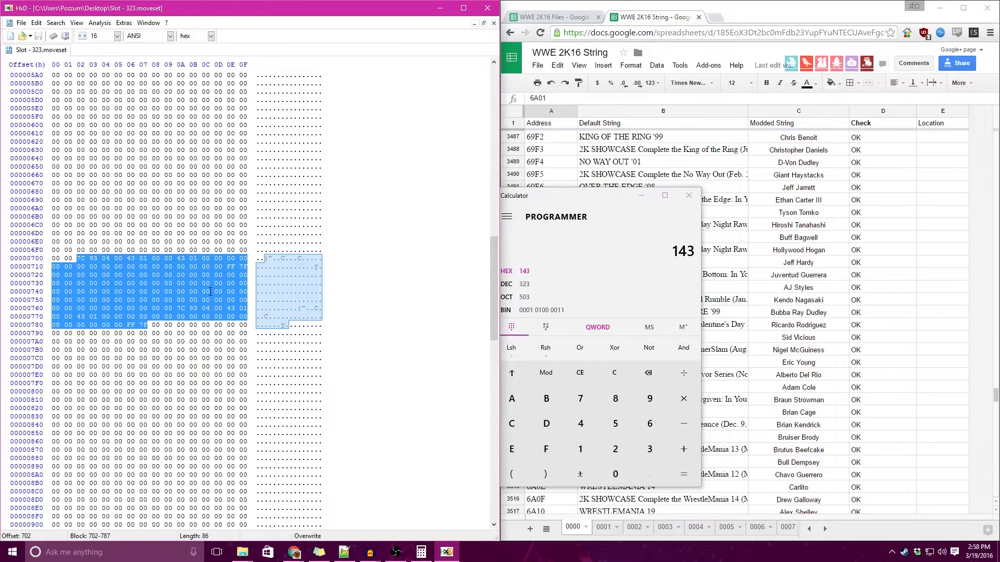
pyautogui.click(128, 259)
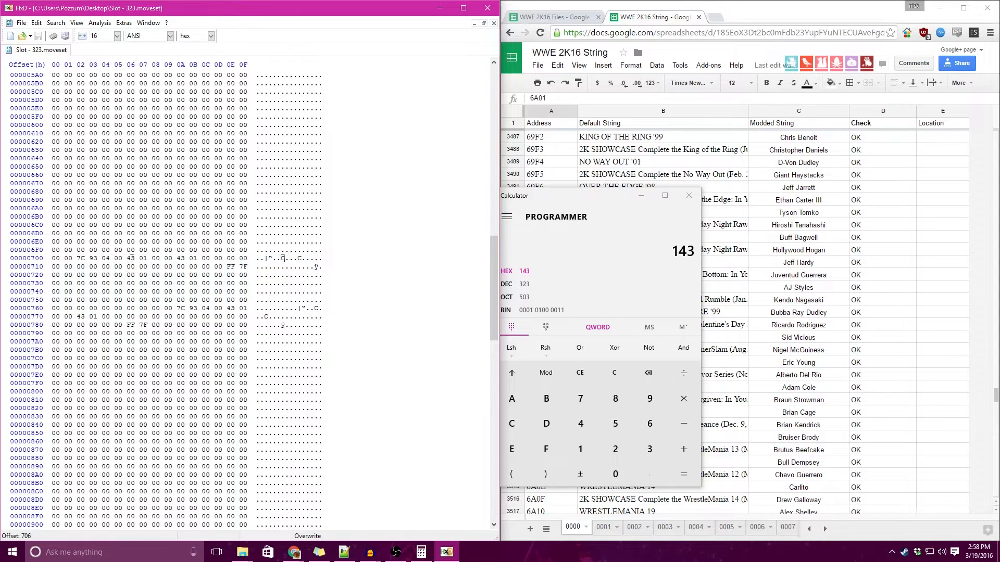
# - Convert decimal 100 to hexadecimal in the programmer Calculator
pyautogui.moveTo(573, 198); pyautogui.dragTo(591, 191)
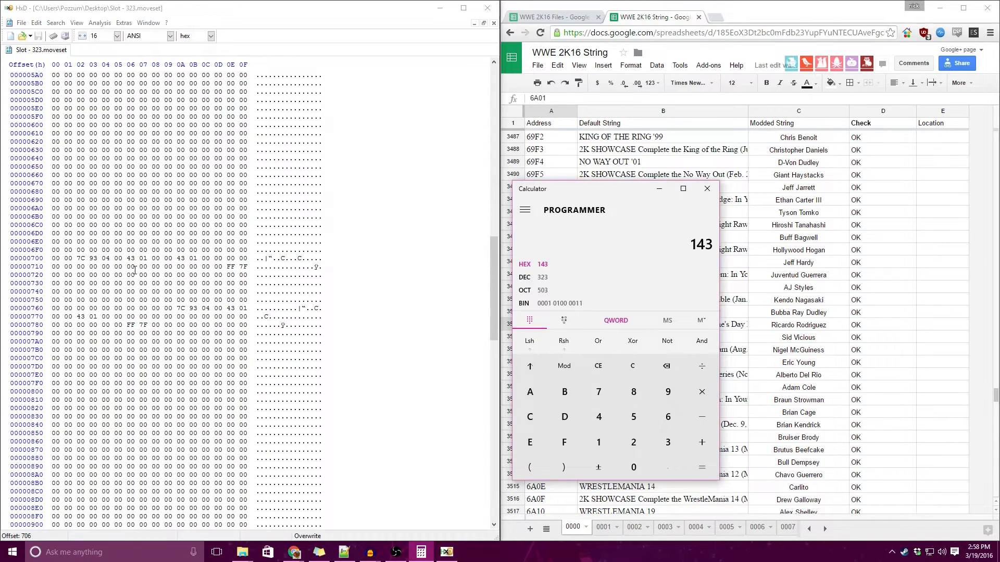
pyautogui.click(525, 210)
pyautogui.click(570, 192)
pyautogui.moveTo(581, 186); pyautogui.dragTo(567, 188)
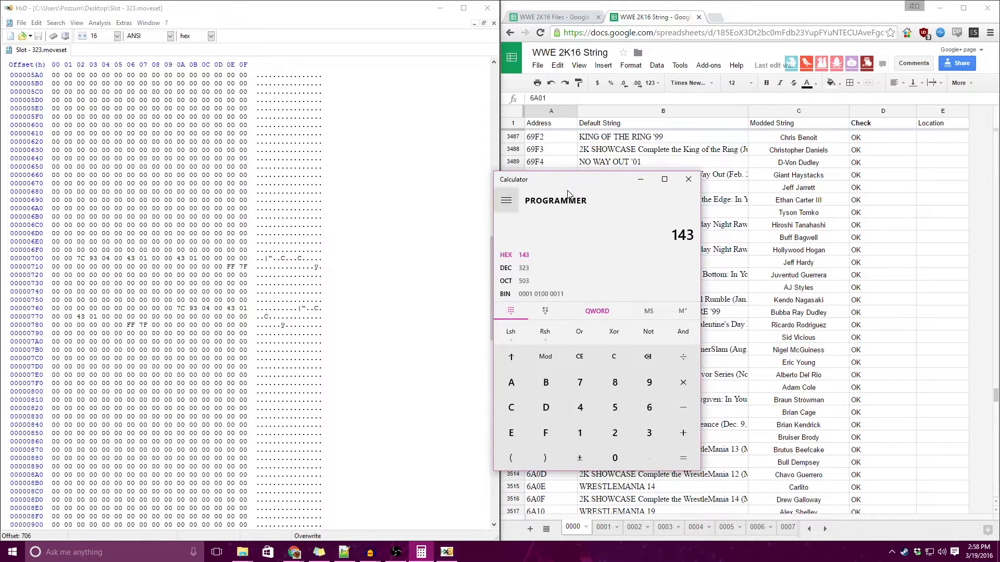
pyautogui.click(526, 268)
pyautogui.click(614, 357)
pyautogui.click(580, 435)
pyautogui.click(605, 456)
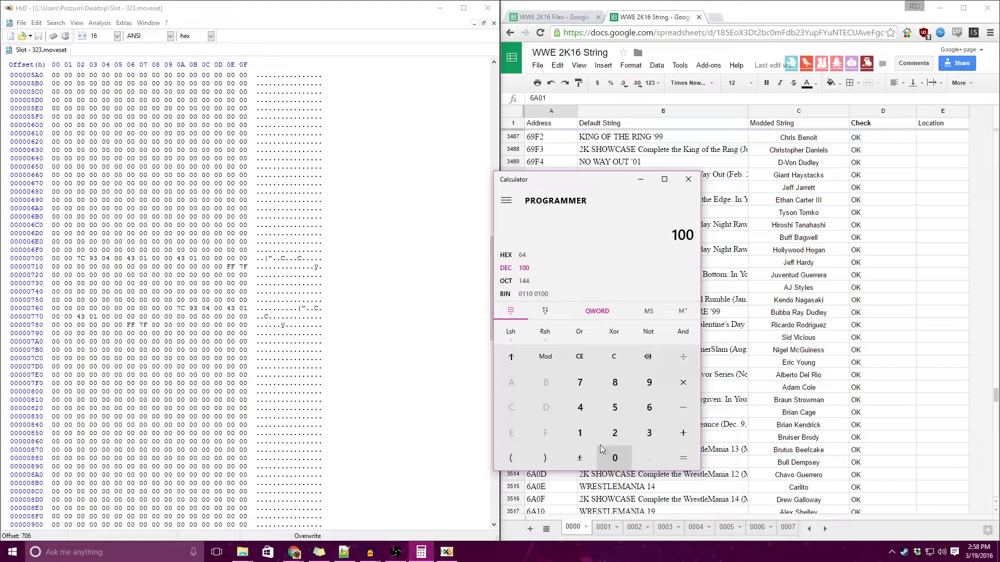
pyautogui.click(536, 255)
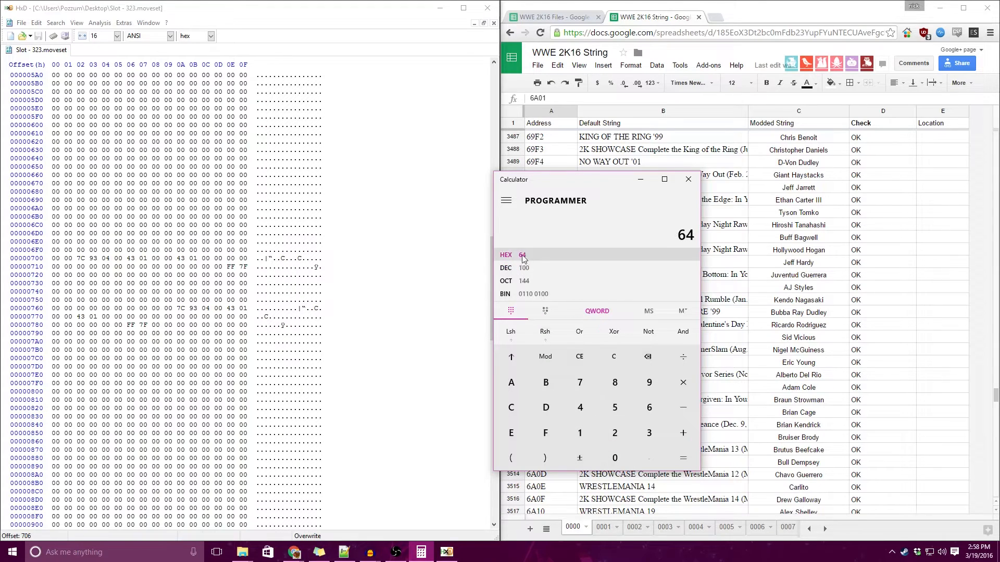
# - Overwrite the moveset byte pairs starting at offsets 706, 70A, 76E and 772 with 64 00
pyautogui.click(133, 257)
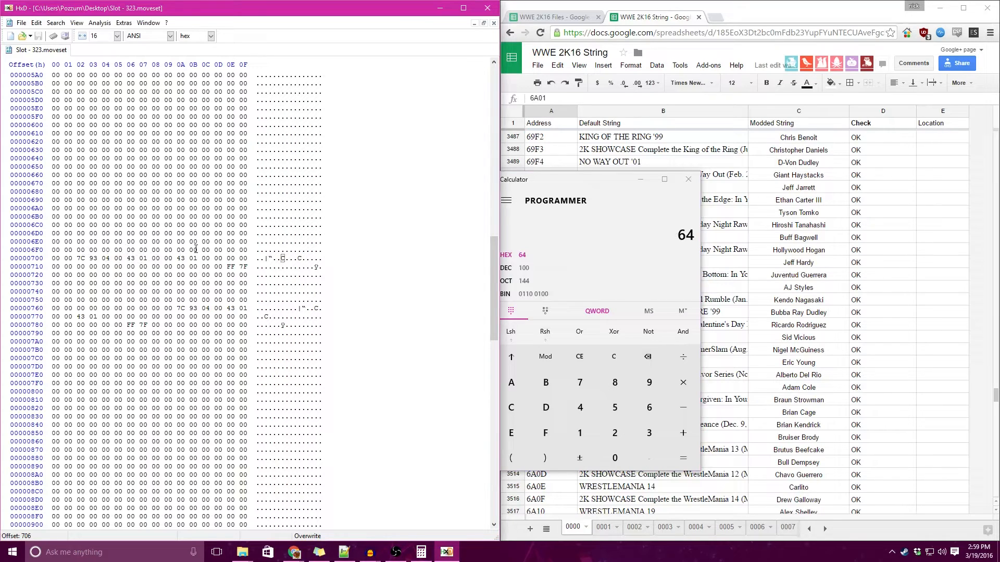
pyautogui.write('6400')
pyautogui.click(177, 258)
pyautogui.write('6400')
pyautogui.click(229, 309)
pyautogui.write('6400')
pyautogui.click(80, 317)
pyautogui.write('6400')
# - Overwrite the moveset's two FF 7F byte pairs at offsets 786–787 and 71E–71F with 64 00
pyautogui.moveTo(128, 325); pyautogui.dragTo(147, 326)
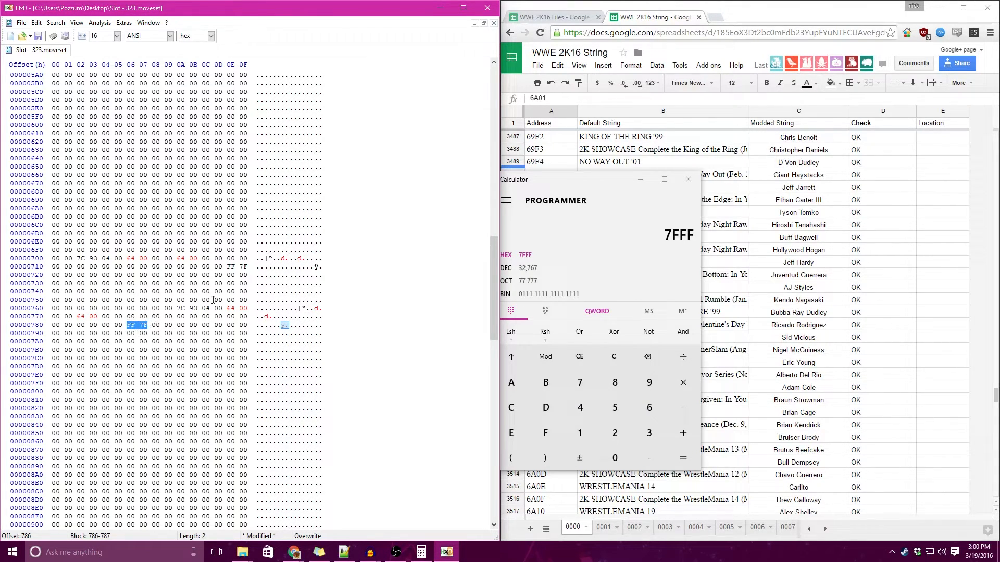
pyautogui.moveTo(244, 267); pyautogui.dragTo(228, 267)
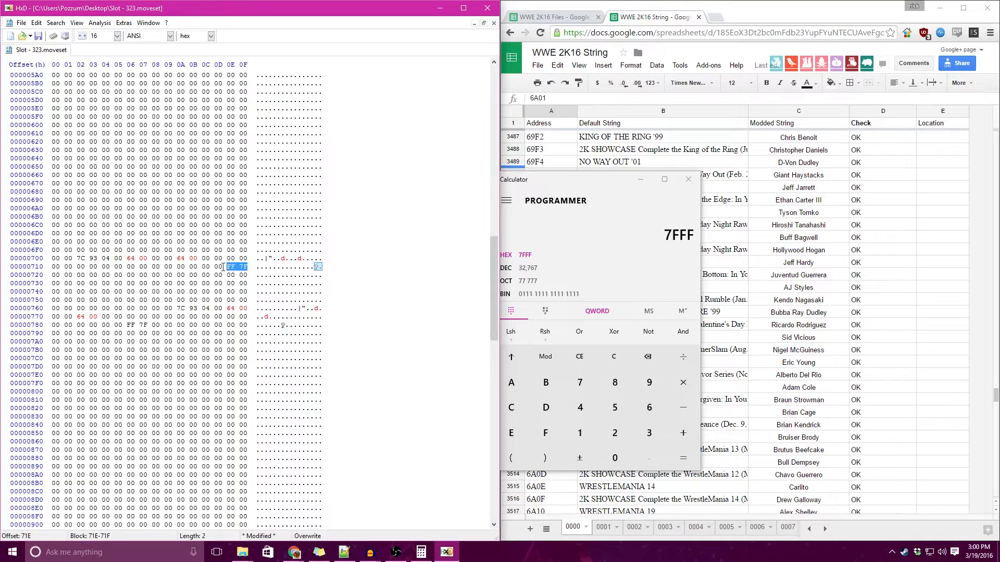
pyautogui.moveTo(110, 258); pyautogui.dragTo(78, 259)
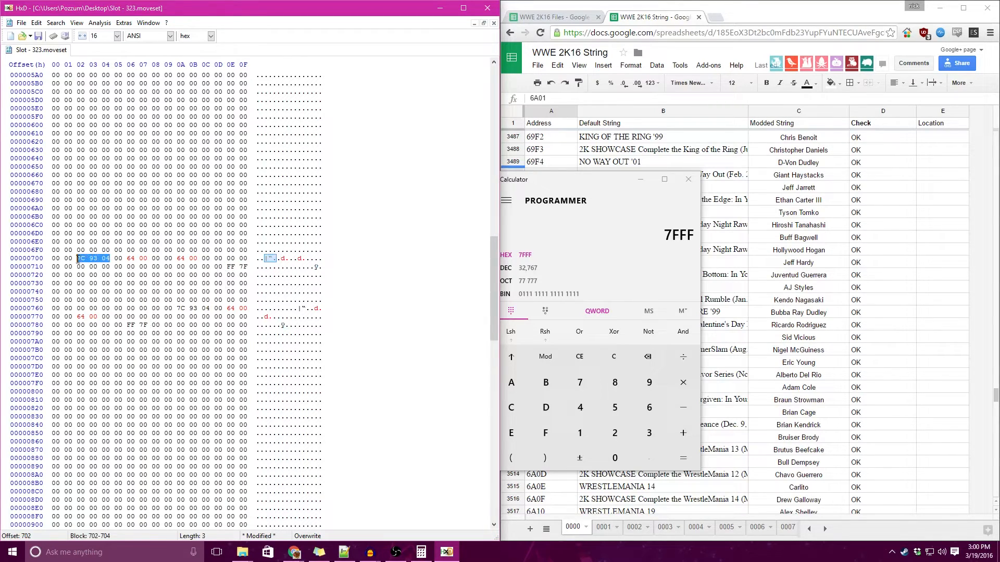
pyautogui.click(150, 326)
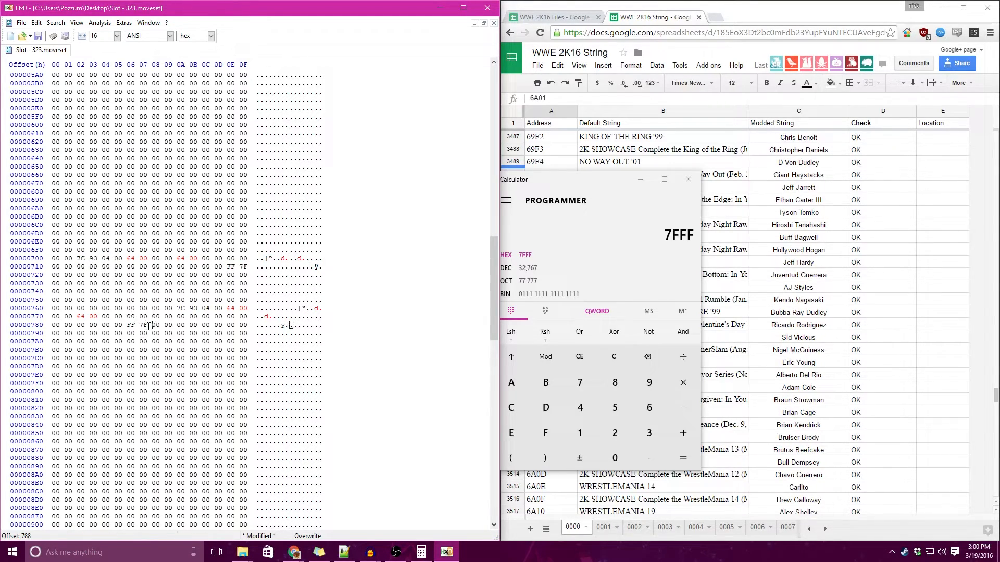
pyautogui.click(129, 326)
pyautogui.write('6400')
pyautogui.click(228, 267)
pyautogui.write('6400')
# - Place the moveset cursor at offset 702 and convert decimal 100,000 to hexadecimal in Calculator
pyautogui.click(78, 258)
pyautogui.click(576, 188)
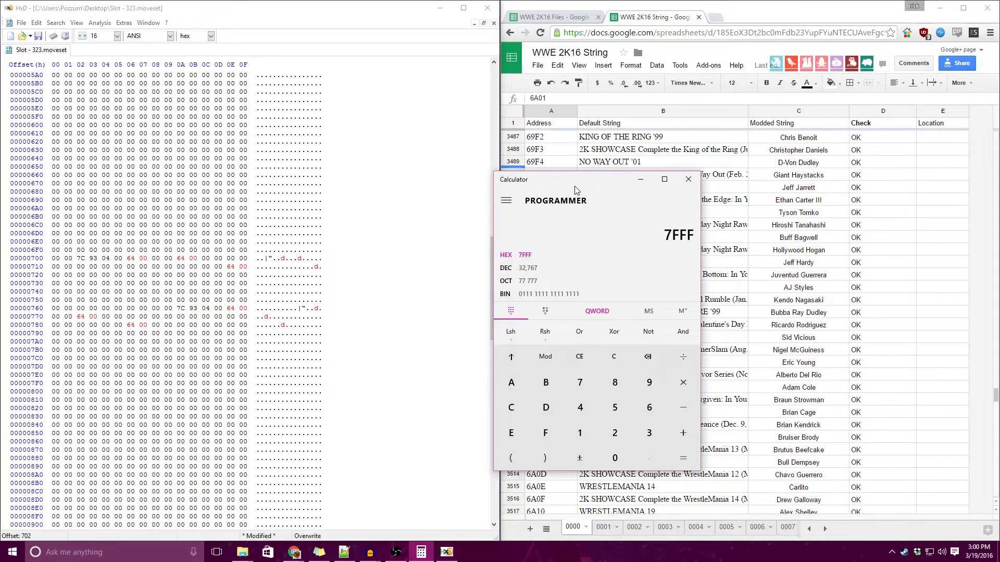
pyautogui.moveTo(573, 182); pyautogui.dragTo(575, 181)
pyautogui.click(616, 354)
pyautogui.click(541, 266)
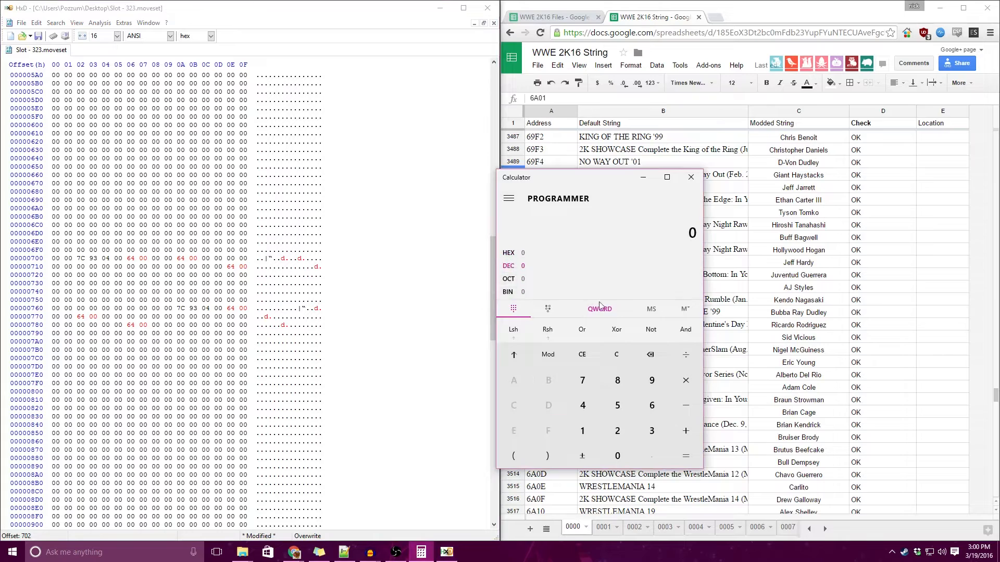
pyautogui.click(589, 435)
pyautogui.click(617, 455)
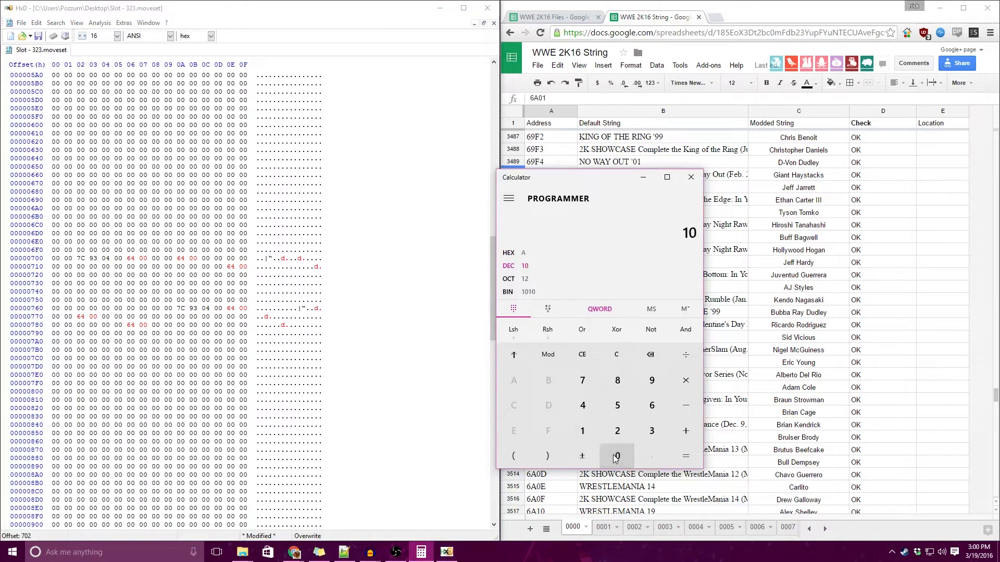
pyautogui.click(617, 456)
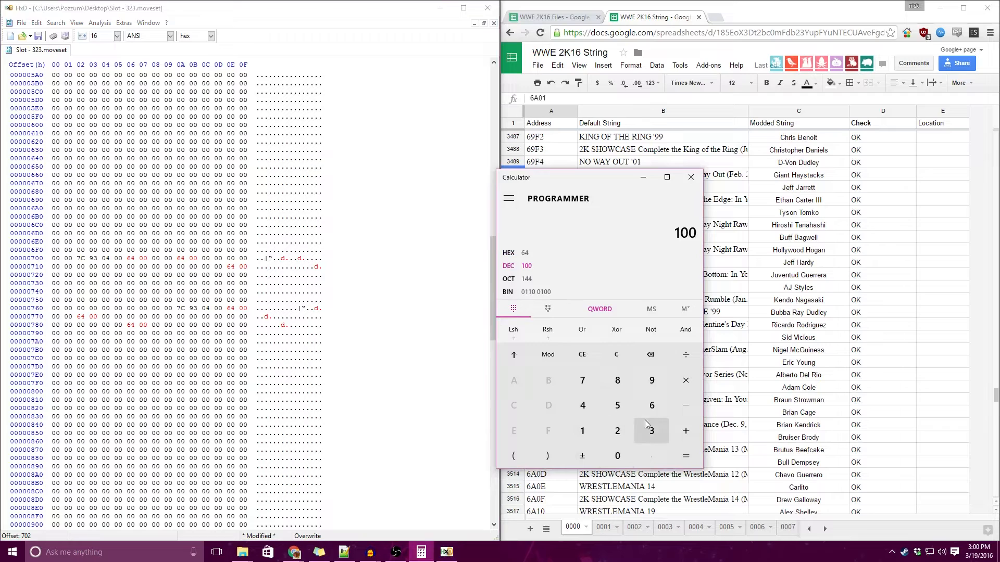
pyautogui.click(617, 456)
pyautogui.click(617, 456)
pyautogui.click(617, 457)
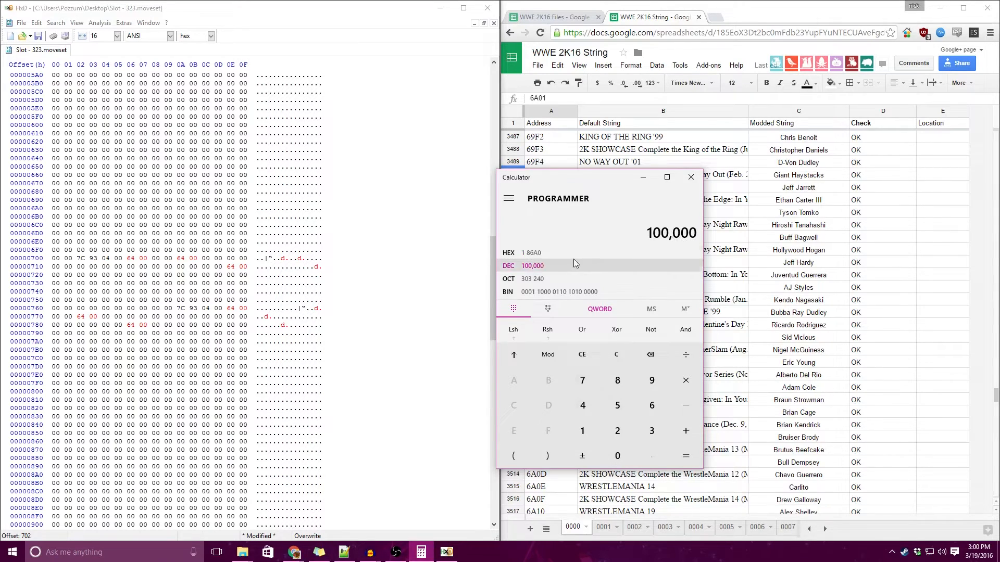
pyautogui.click(537, 255)
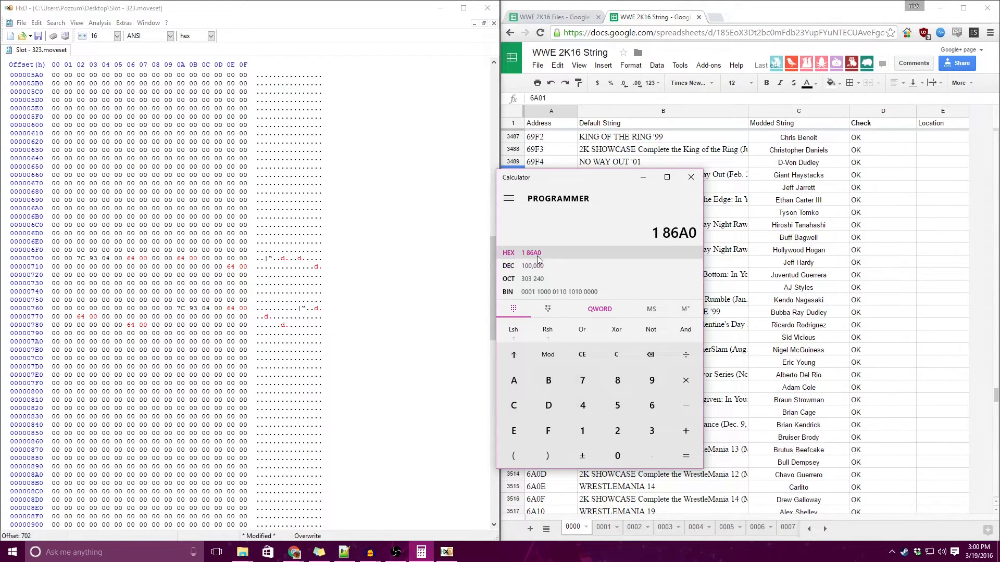
# - Overwrite the three moveset bytes starting at offset 702 with A0 86 01
pyautogui.click(78, 259)
pyautogui.write('A0 ')
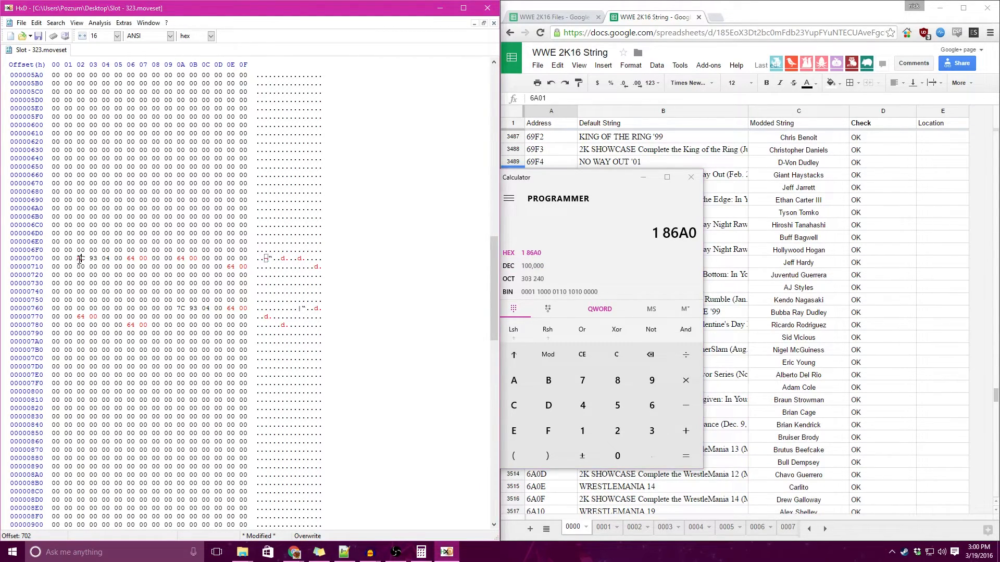
pyautogui.write('86 01')
# - Place the moveset cursor at offset 76A and convert hexadecimal 4937C to decimal in Calculator
pyautogui.click(179, 309)
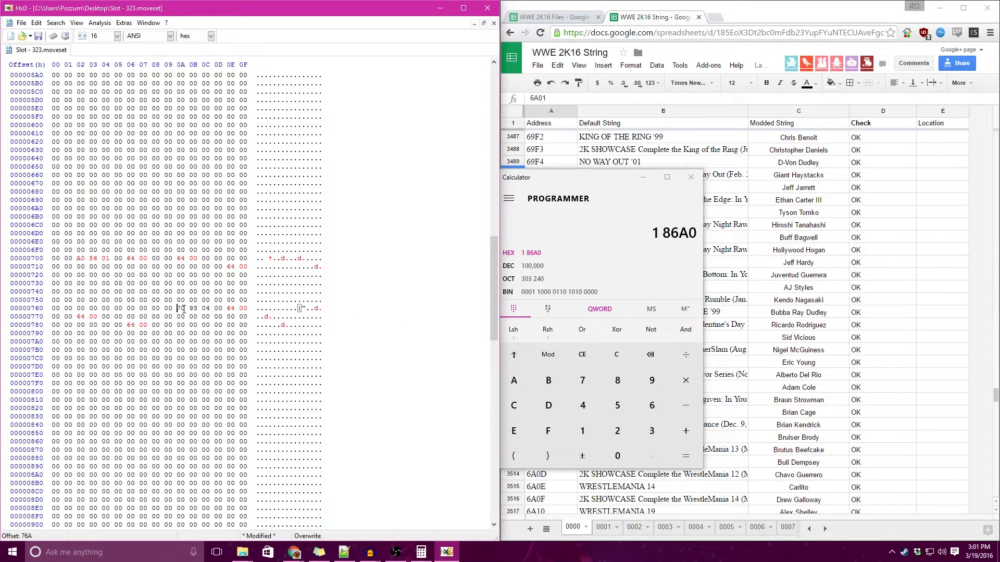
pyautogui.click(508, 198)
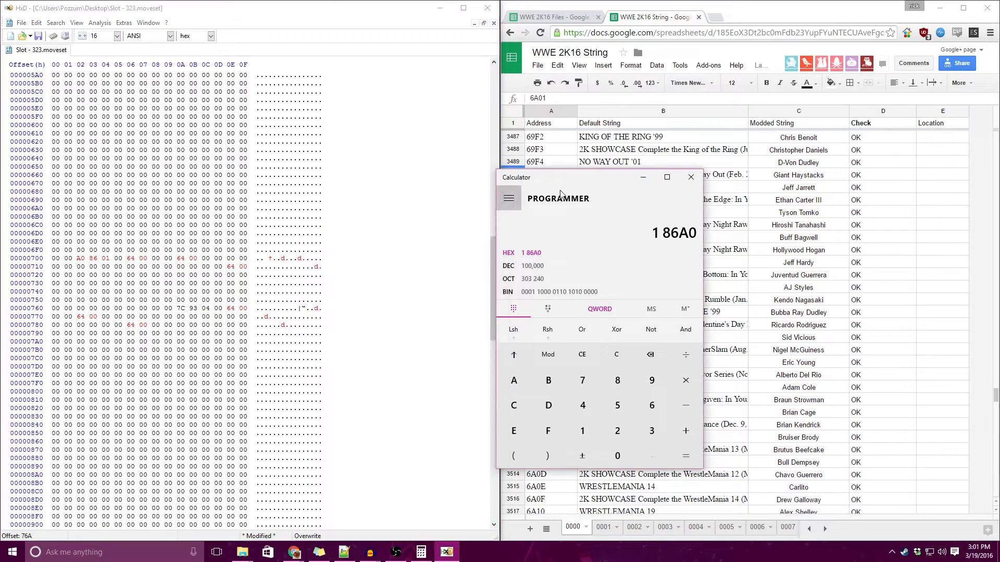
pyautogui.click(548, 273)
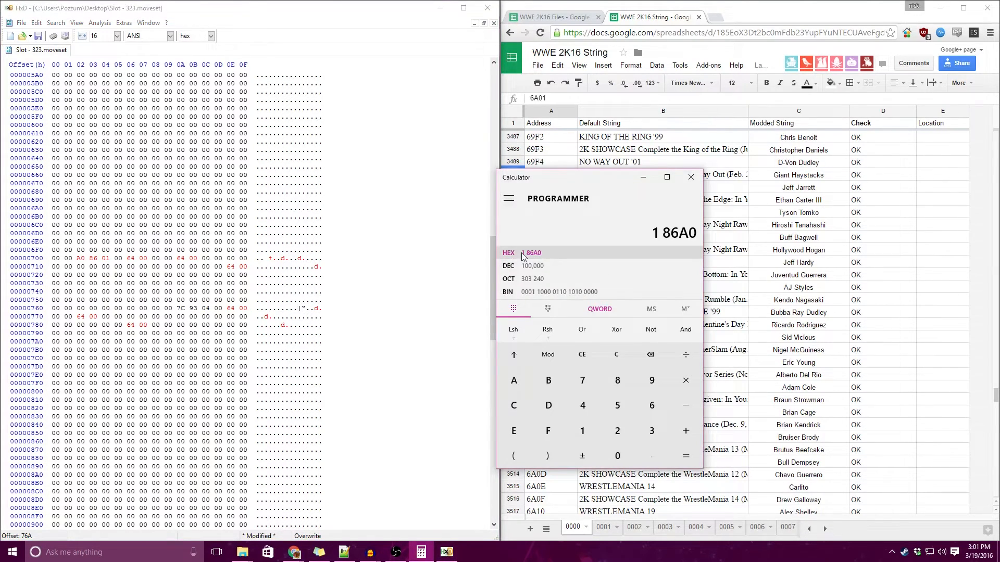
pyautogui.click(616, 354)
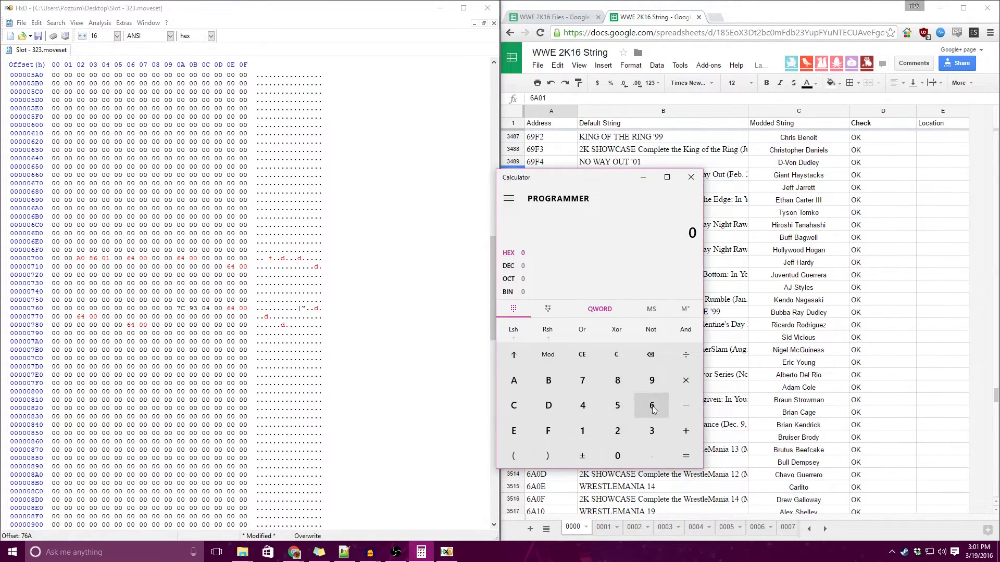
pyautogui.click(583, 408)
pyautogui.click(642, 388)
pyautogui.click(650, 431)
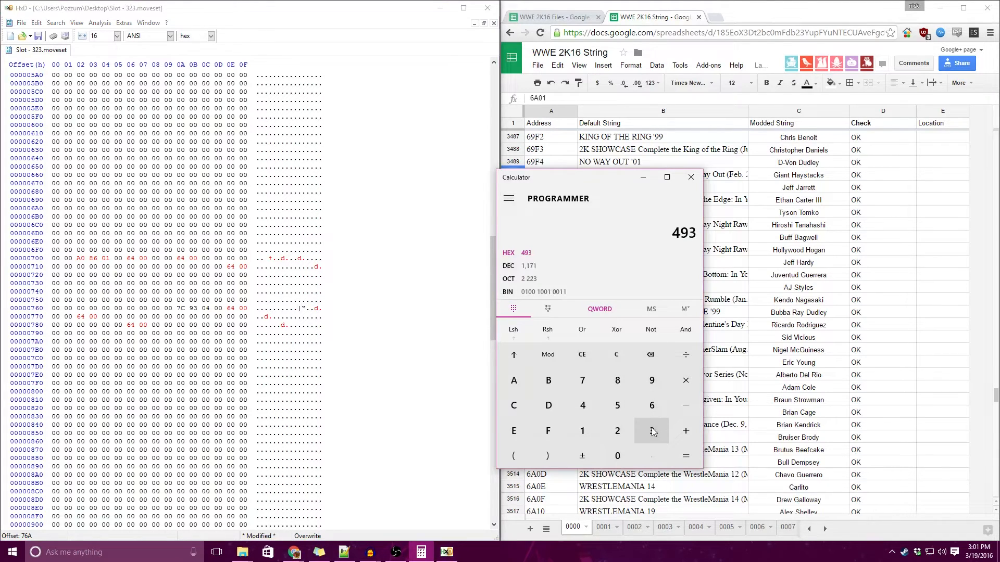
pyautogui.click(575, 382)
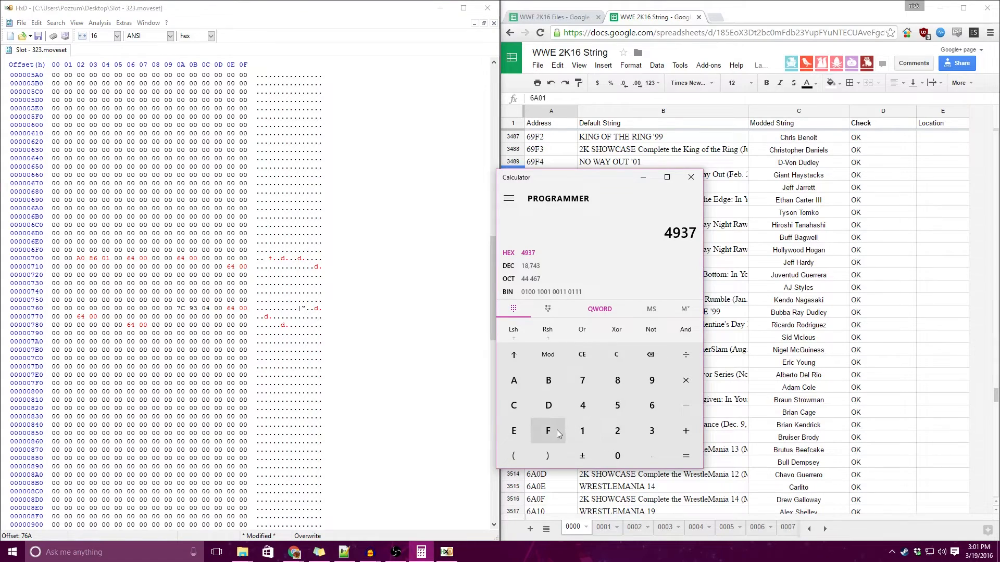
pyautogui.click(513, 406)
pyautogui.click(537, 267)
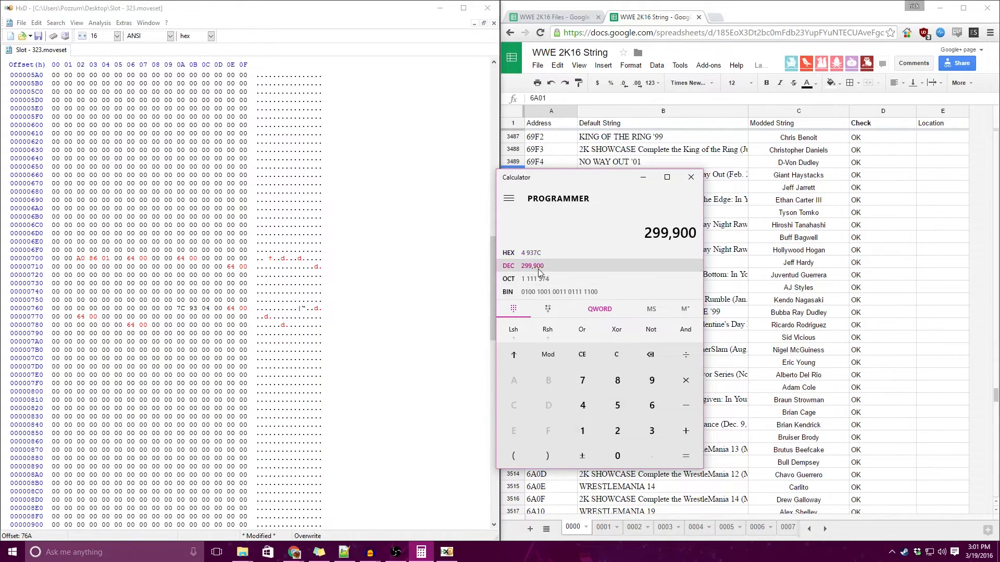
# - Multiply the converted decimal value by 10 in Calculator
pyautogui.click(686, 382)
pyautogui.click(584, 432)
pyautogui.click(615, 454)
pyautogui.click(686, 456)
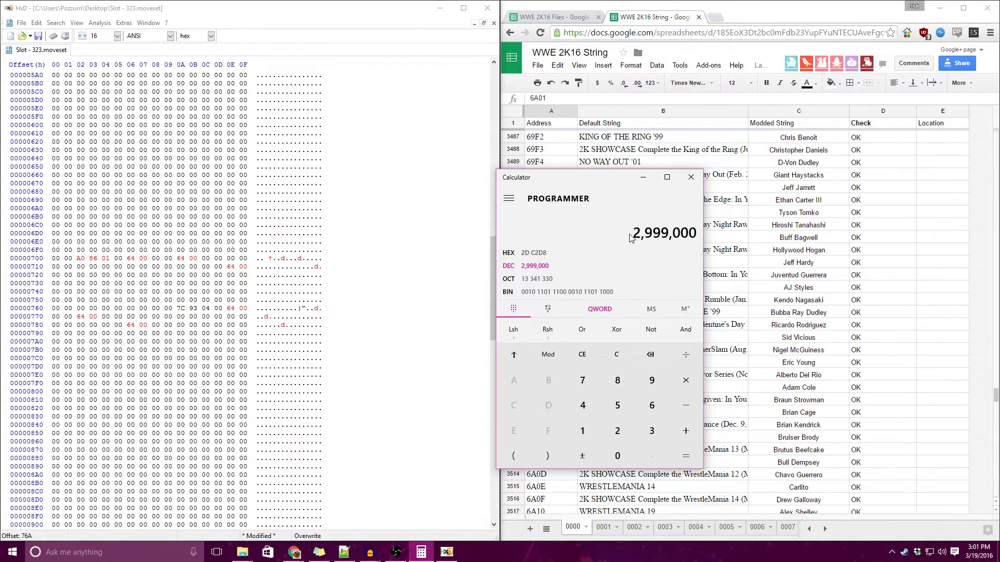
# - Clear Calculator, multiply 100 by 1,000 in decimal and convert the product to hexadecimal
pyautogui.click(618, 358)
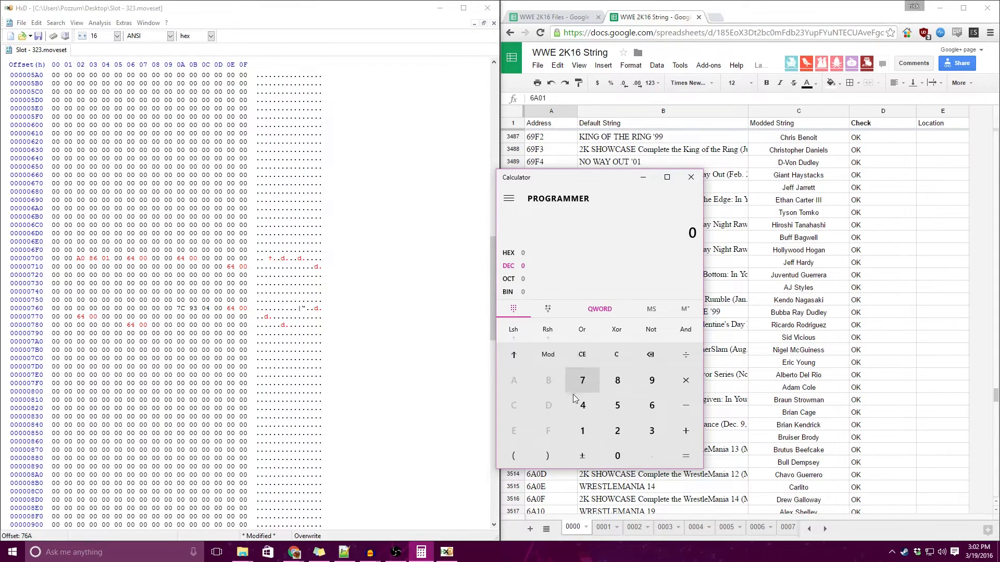
pyautogui.click(582, 431)
pyautogui.click(618, 456)
pyautogui.click(617, 456)
pyautogui.click(685, 380)
pyautogui.click(582, 431)
pyautogui.click(617, 456)
pyautogui.click(618, 456)
pyautogui.click(617, 456)
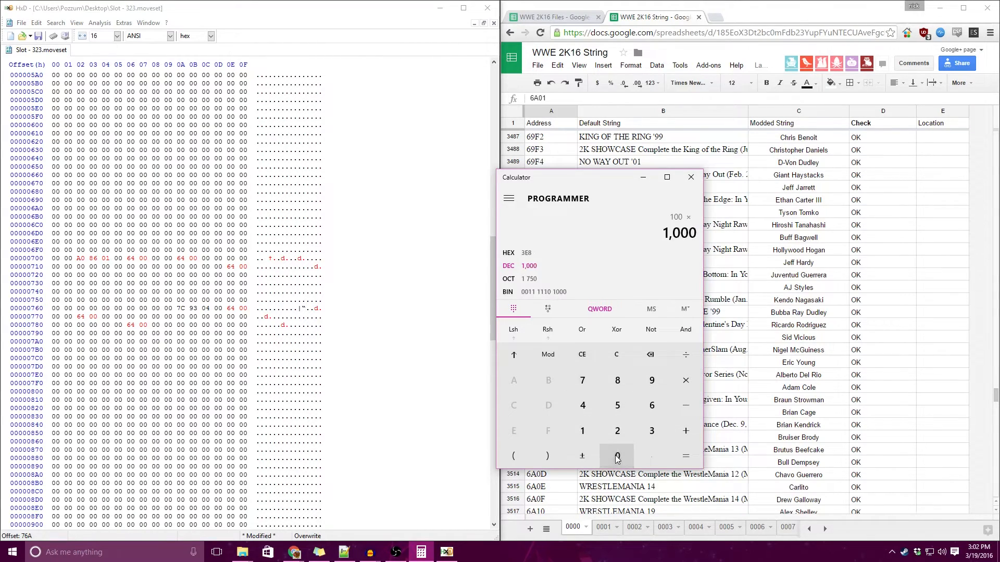
pyautogui.click(684, 461)
pyautogui.click(527, 254)
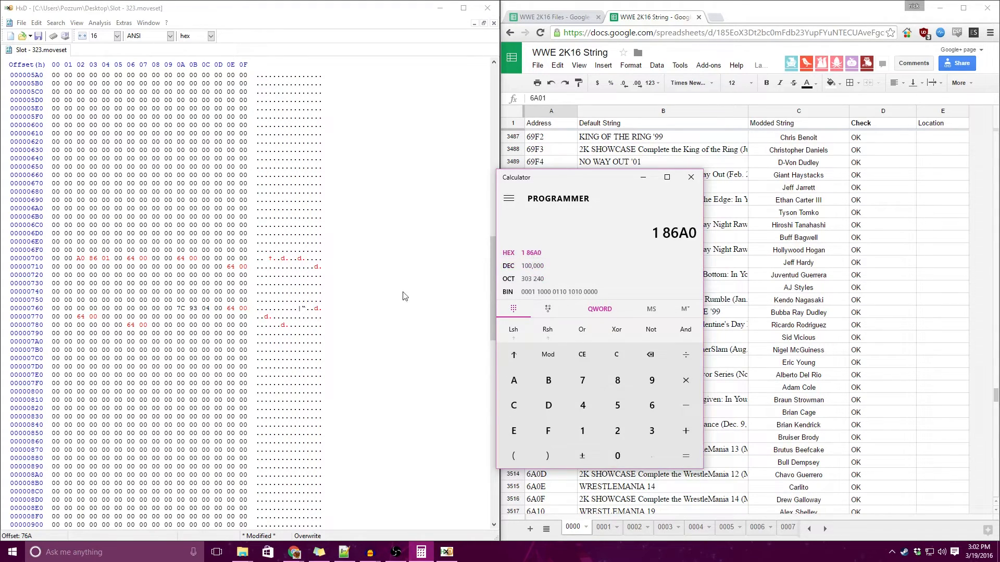
# - Overwrite the three moveset bytes starting at offset 76A with A0 86 01, then save the file and close the hex editor
pyautogui.click(178, 308)
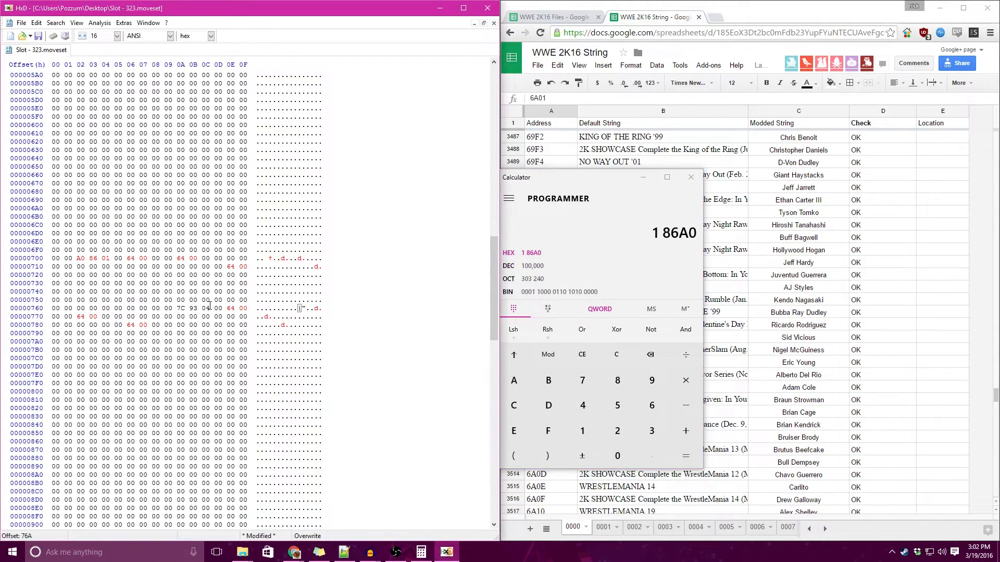
pyautogui.write('A0 86 01')
pyautogui.press('Up')
pyautogui.click(38, 36)
pyautogui.click(487, 8)
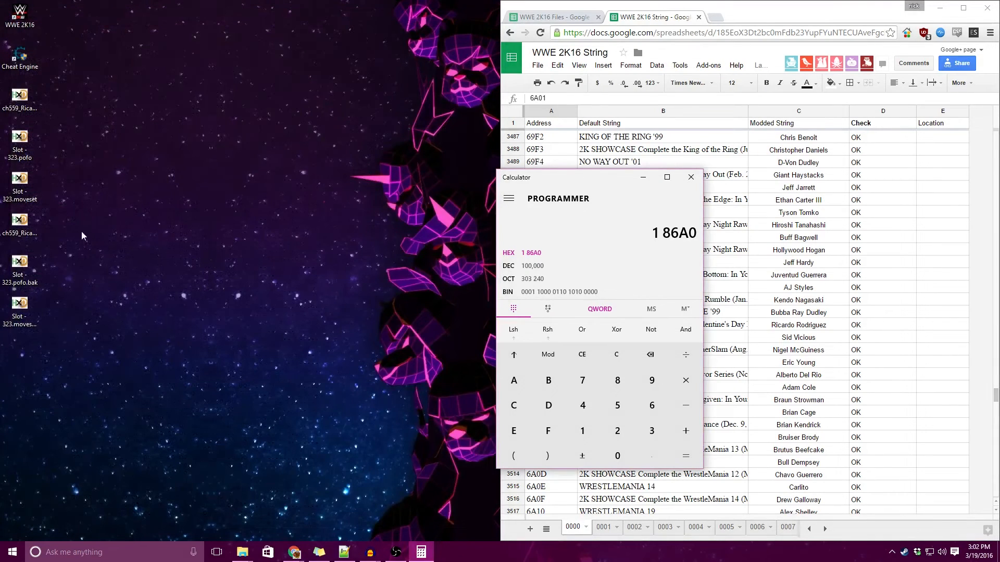
# - Rename the desktop file Slot - 323.pofo to Slot - 559.pofo
pyautogui.click(24, 188)
pyautogui.click(23, 142)
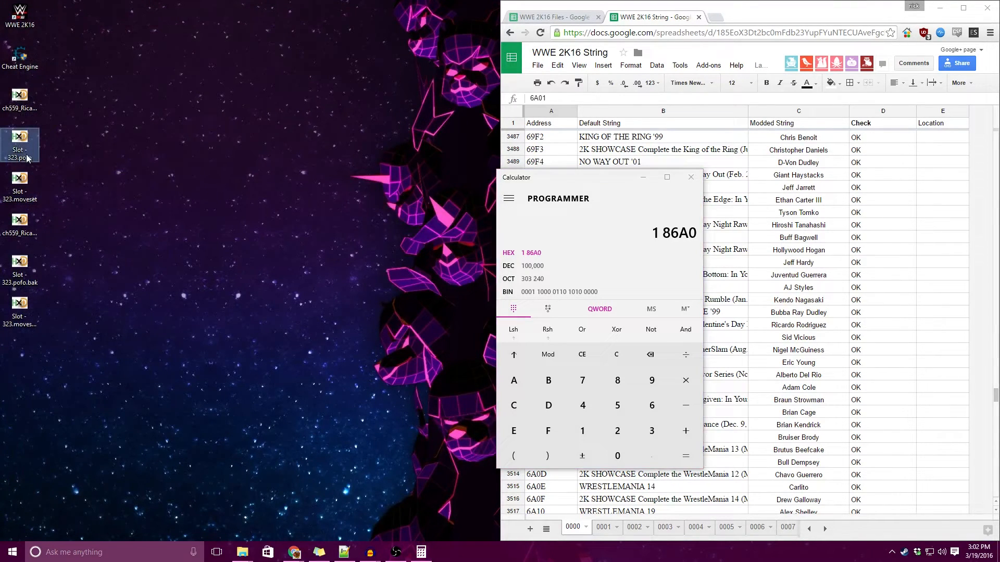
pyautogui.click(18, 158)
pyautogui.moveTo(18, 159); pyautogui.dragTo(9, 158)
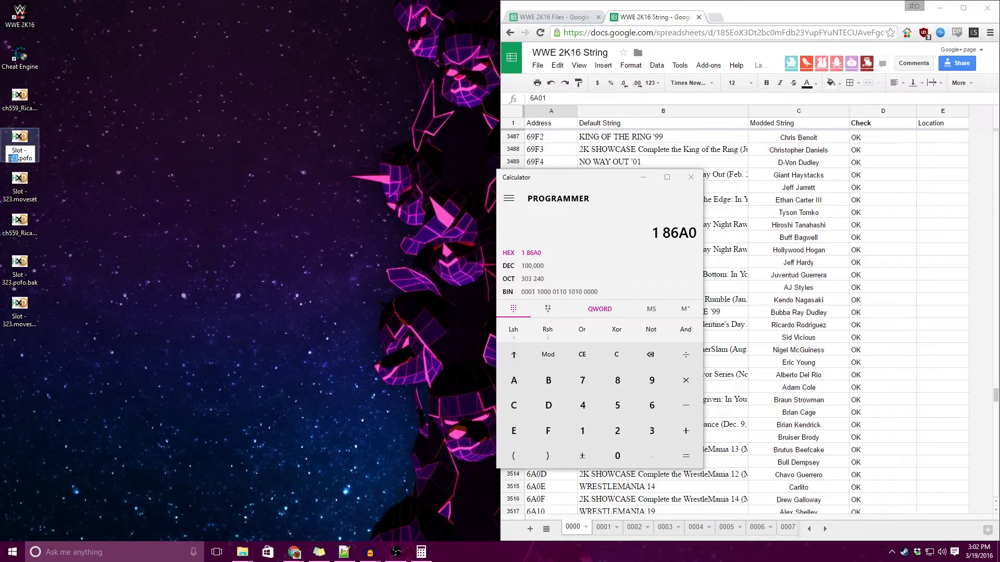
pyautogui.write('559')
pyautogui.press('Return')
# - Rename the desktop file Slot - 323.moveset to Slot - 559.moveset
pyautogui.click(15, 196)
pyautogui.click(14, 197)
pyautogui.moveTo(3, 200); pyautogui.dragTo(13, 200)
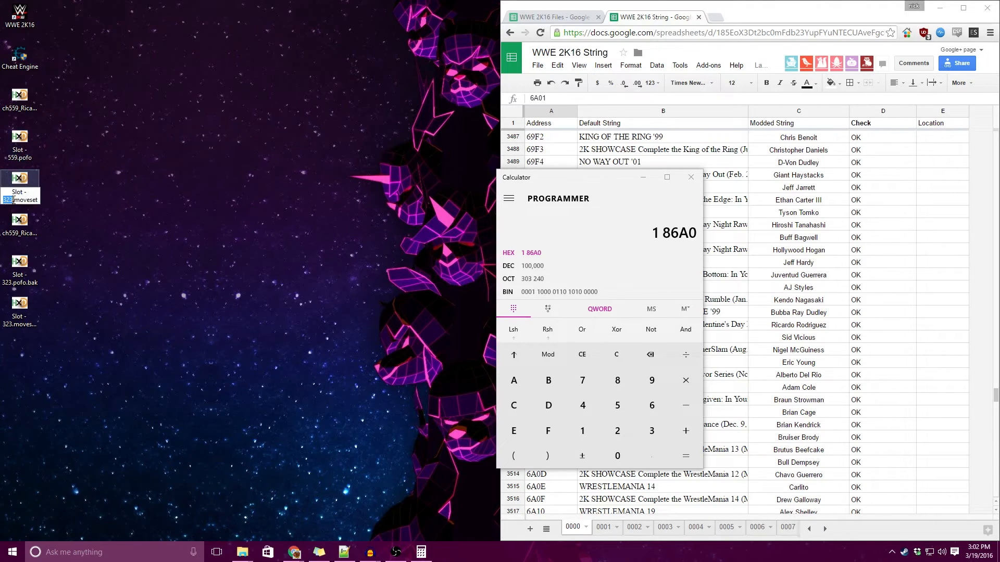
pyautogui.write('559')
pyautogui.press('Return')
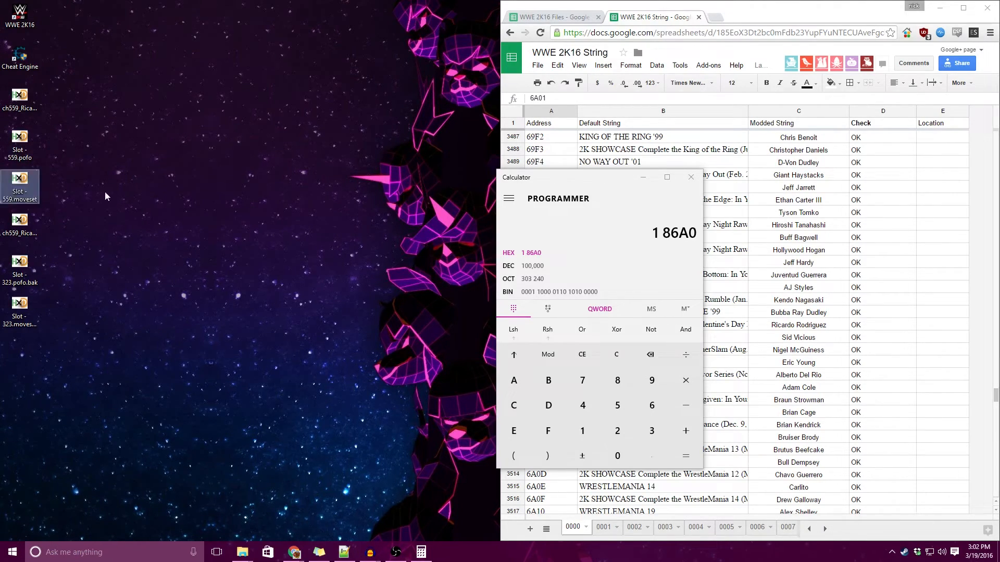
pyautogui.moveTo(77, 337); pyautogui.dragTo(13, 217)
pyautogui.click(22, 268)
pyautogui.click(26, 317)
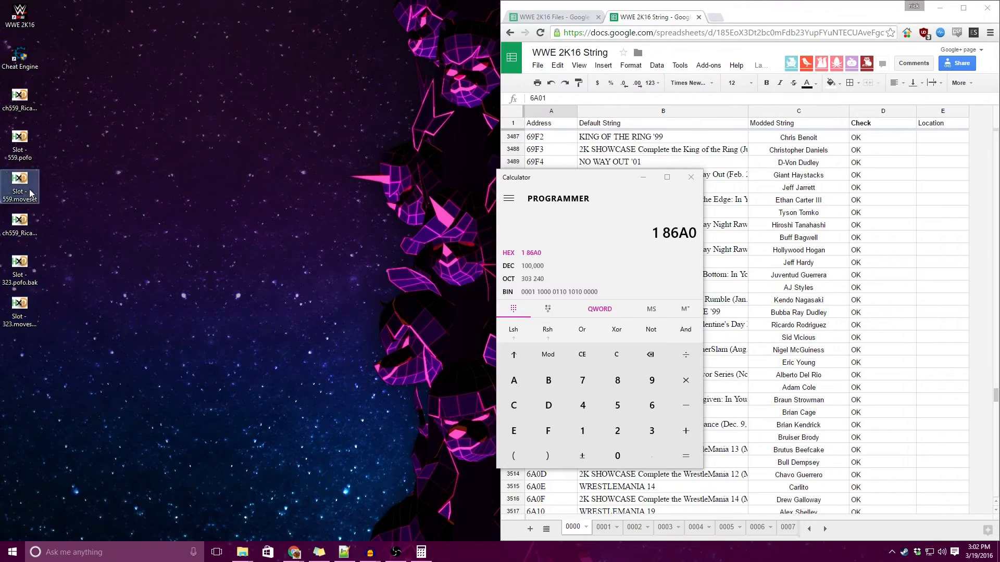
pyautogui.click(20, 100)
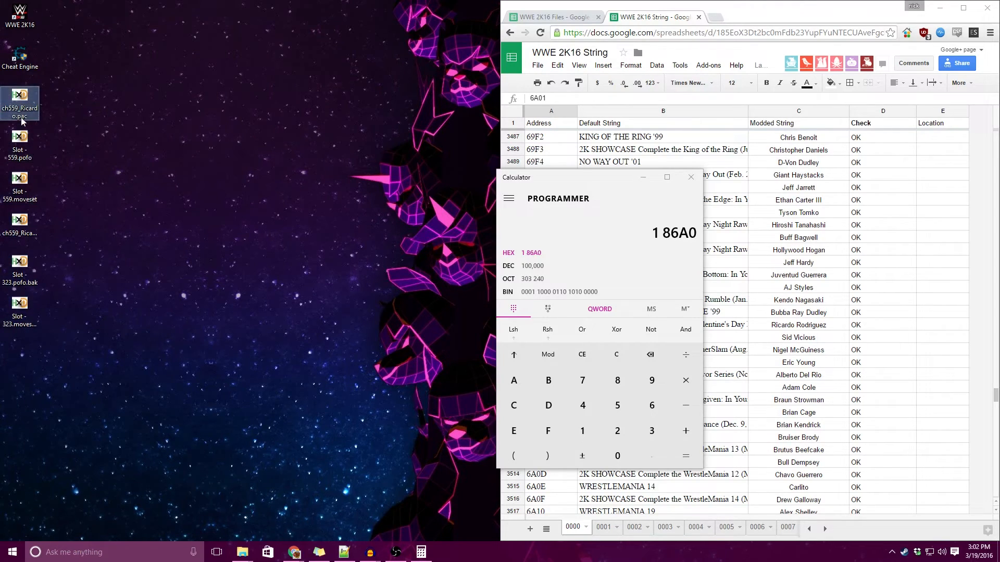
pyautogui.click(70, 140)
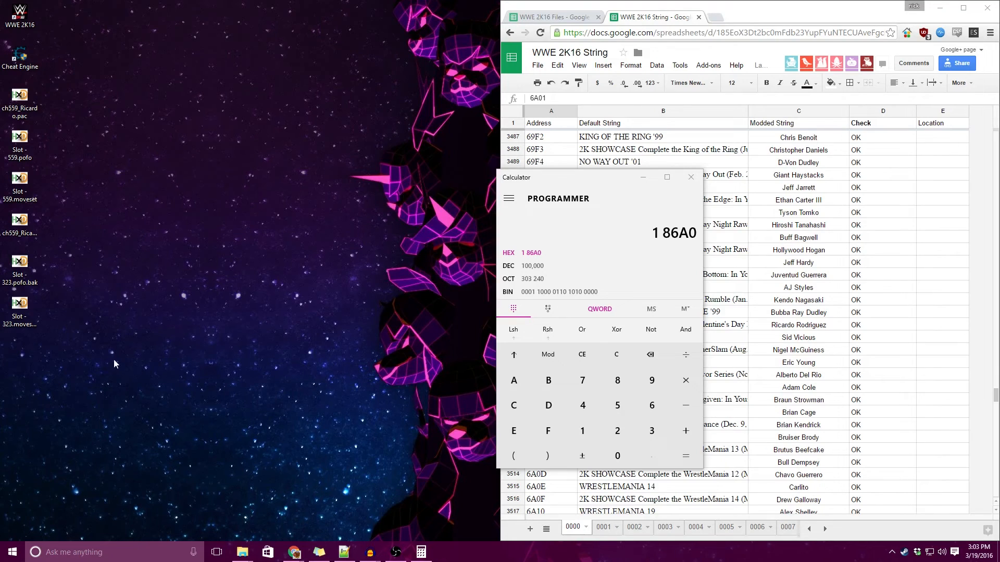
pyautogui.click(26, 231)
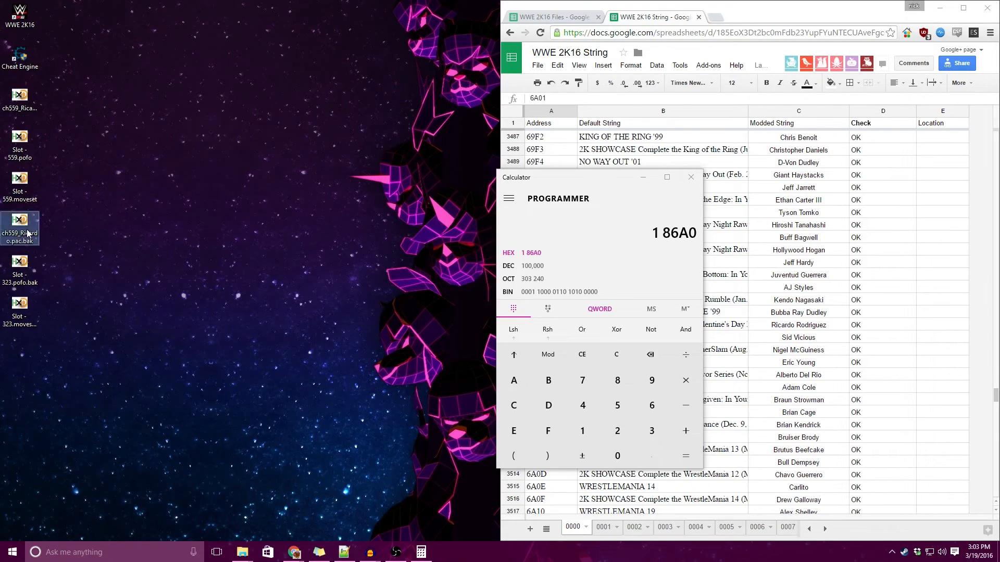
pyautogui.click(34, 189)
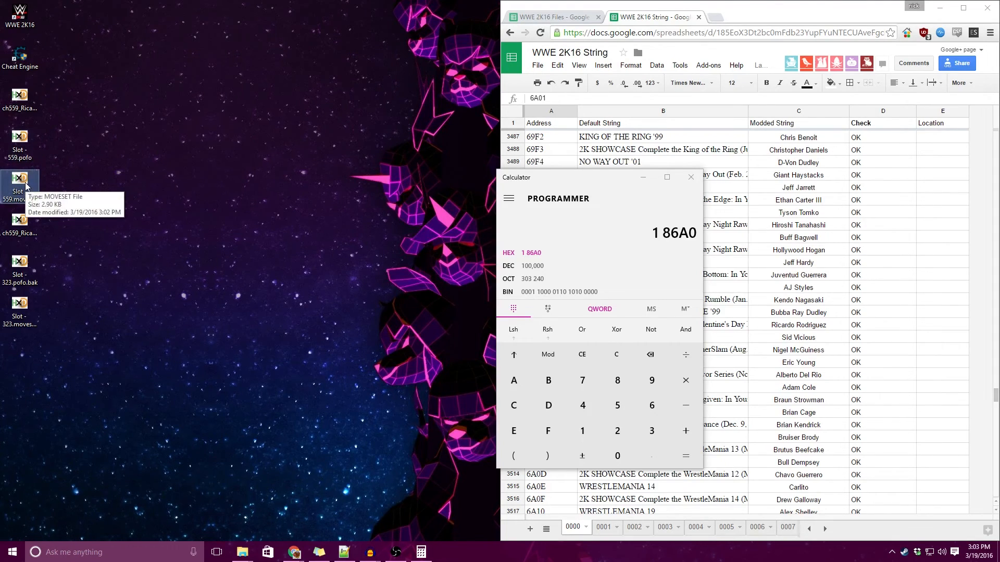
pyautogui.click(117, 158)
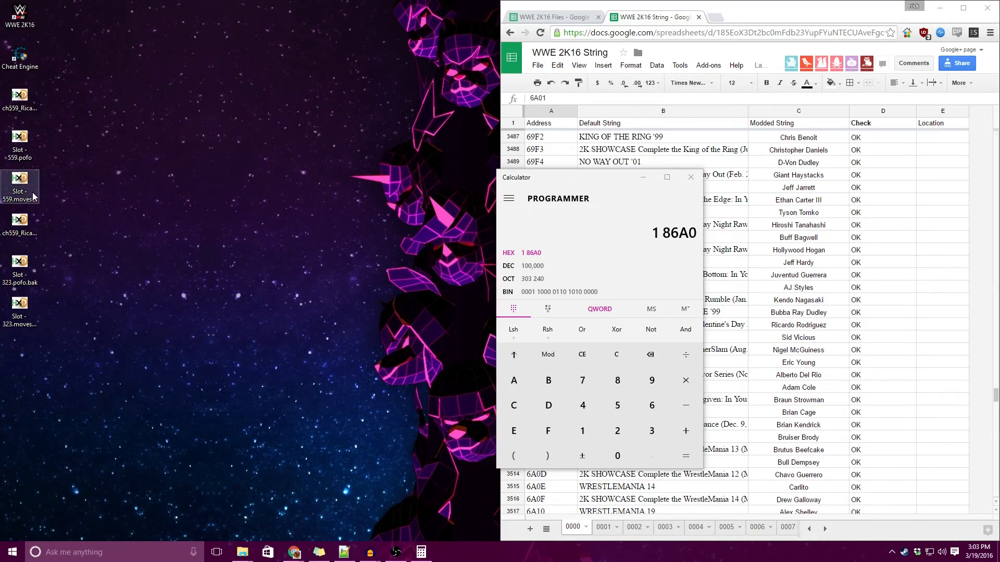
pyautogui.click(2, 178)
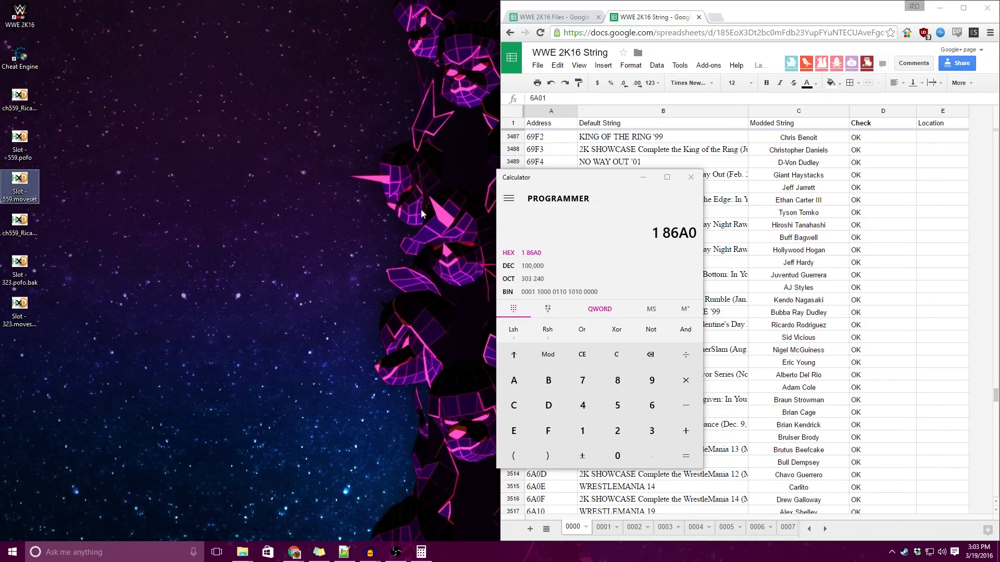
# - Close the Calculator window
pyautogui.click(691, 177)
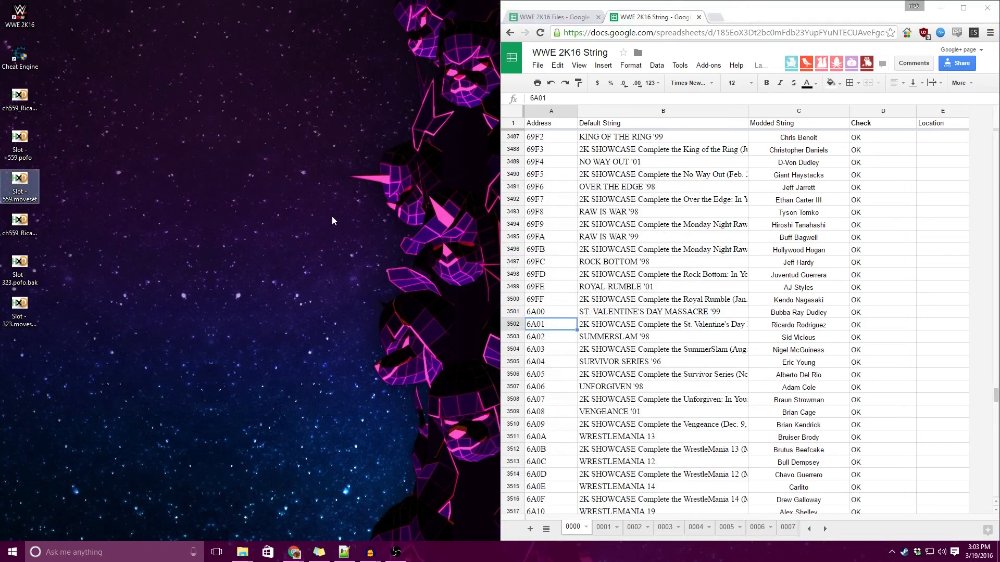